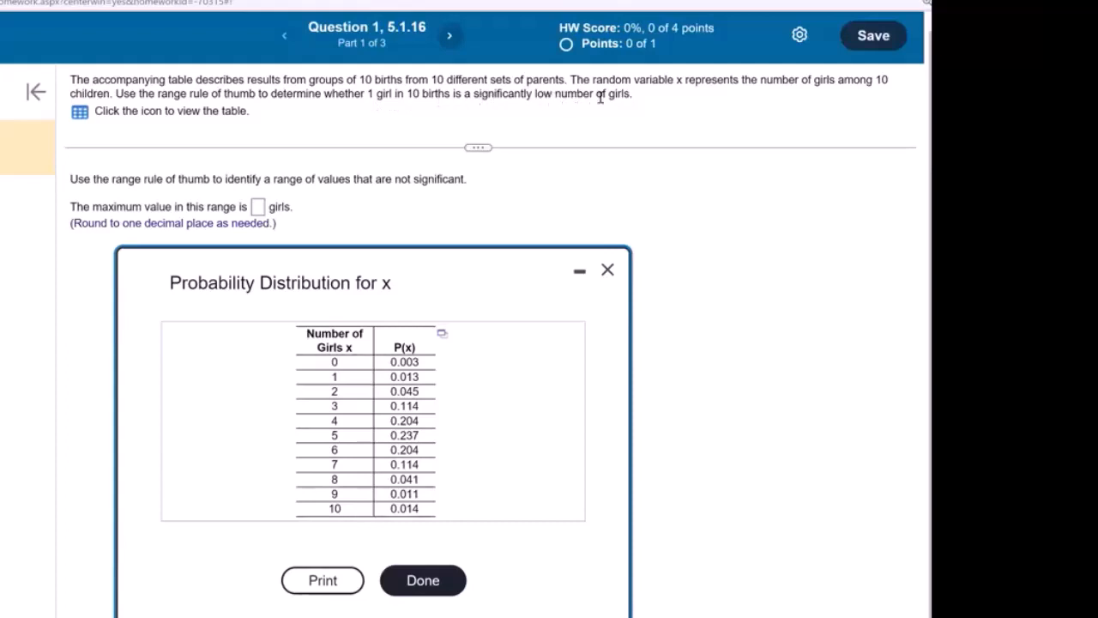
Show the Open in StatCrunch / Copy / Open in Excel choices for the 0–10 girls distribution table
left_click(442, 332)
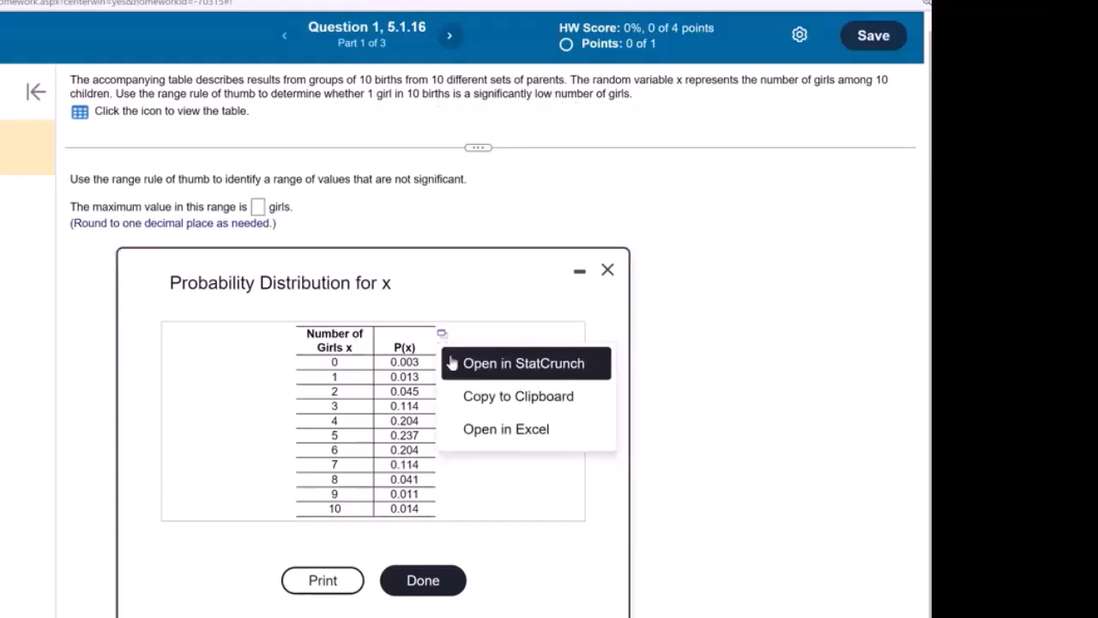
Load the x and P(x) table into StatCrunch and confirm with Summary Stats that P(x) sums to 1
left_click(455, 363)
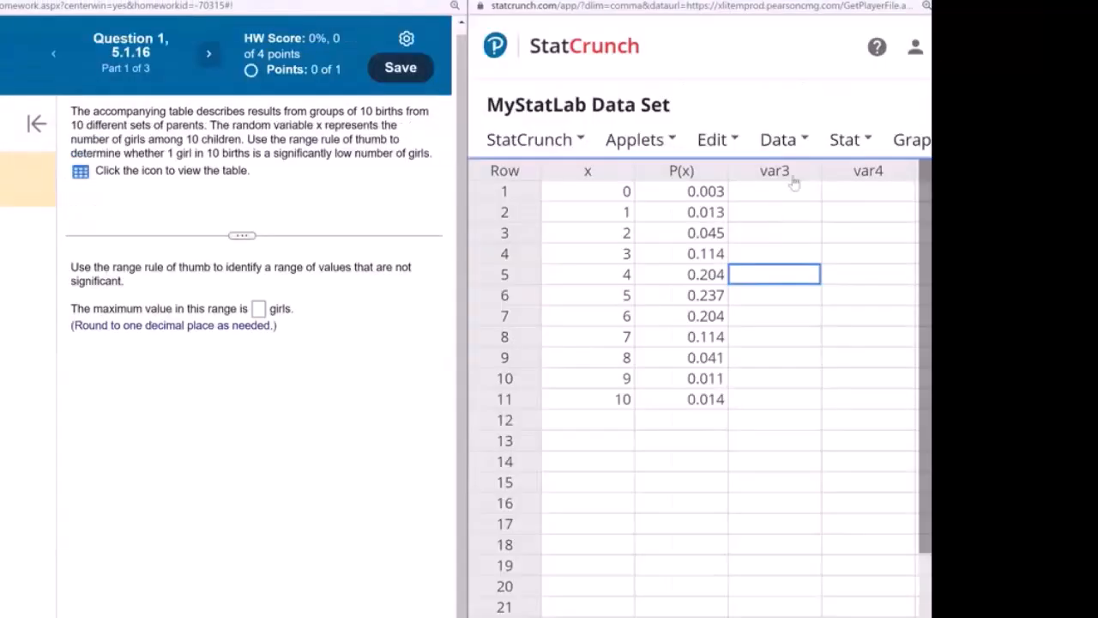
left_click(850, 140)
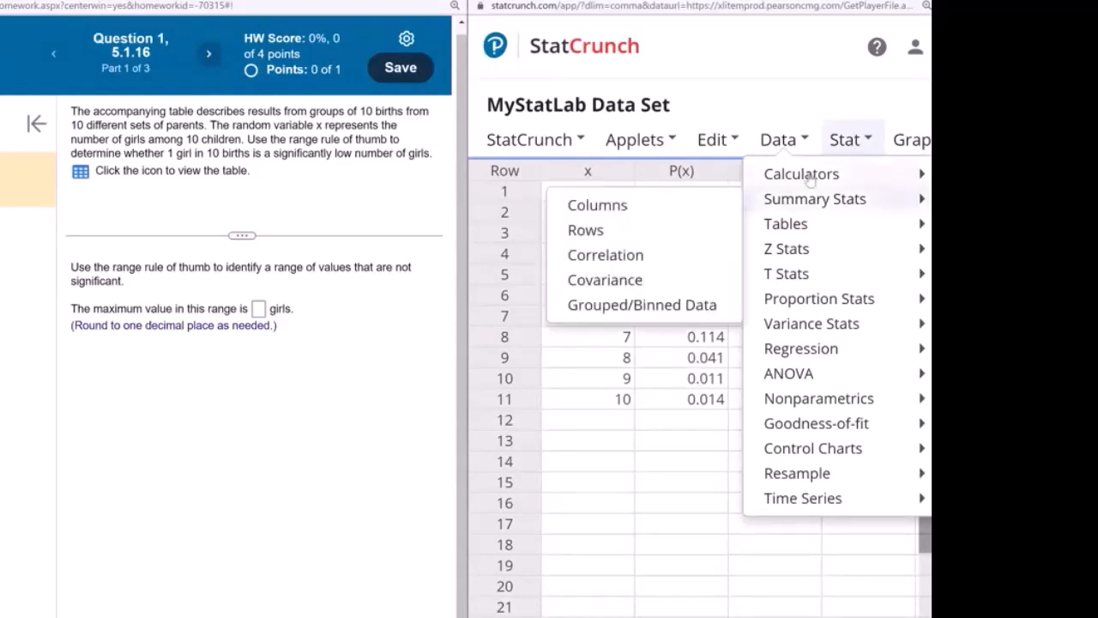
mouse_move(803, 206)
left_click(637, 216)
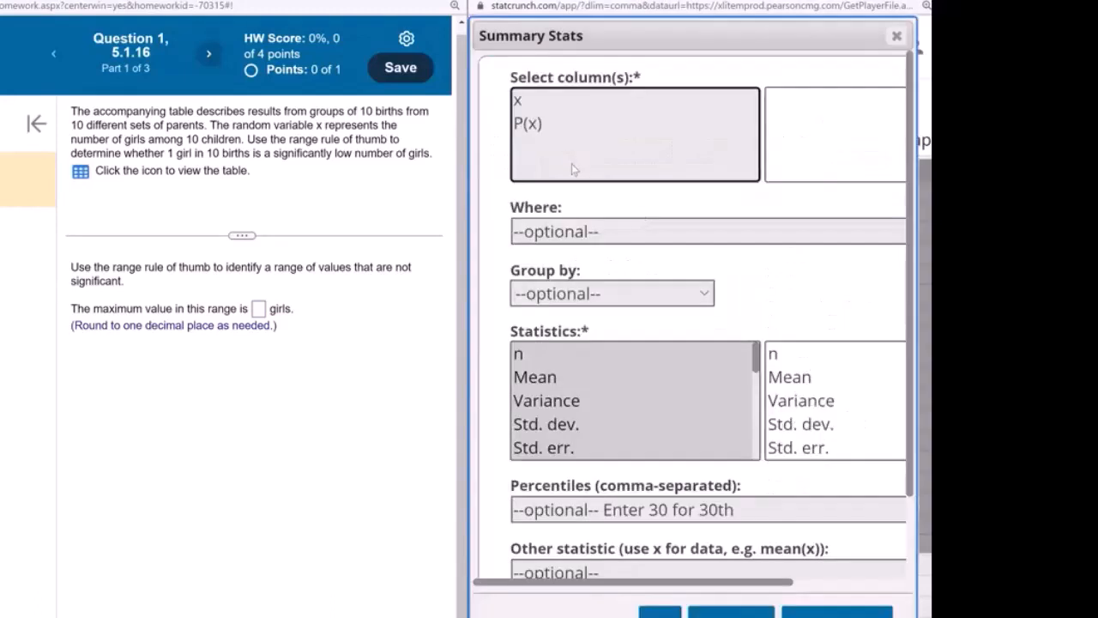
left_click(546, 124)
scroll(598, 386, "down", 3)
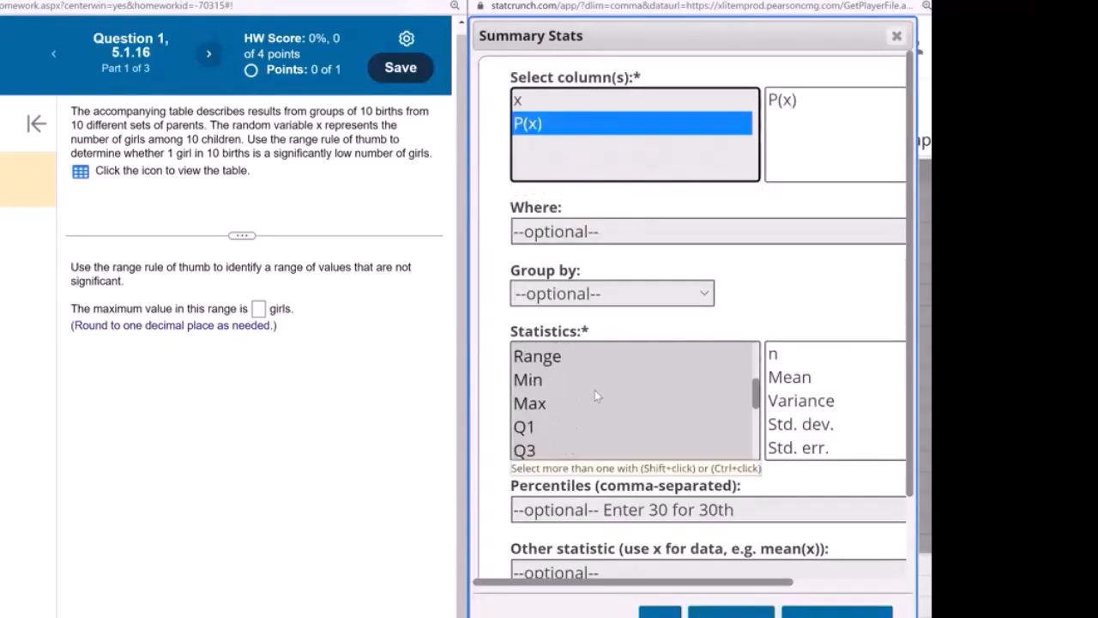
scroll(595, 389, "down", 2)
left_click(584, 403)
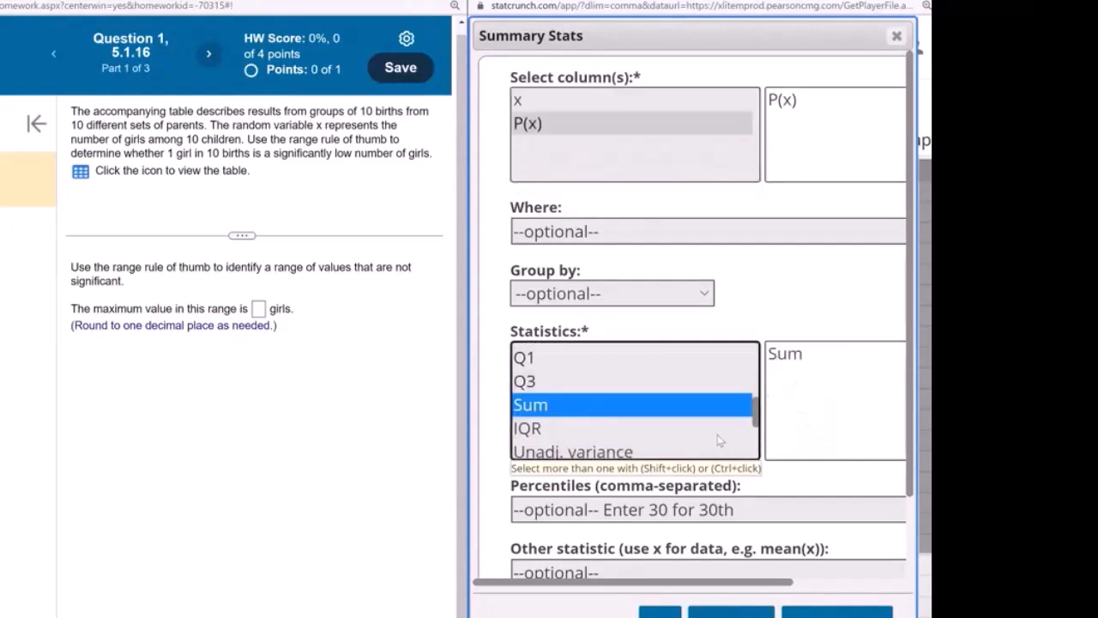
left_click(837, 611)
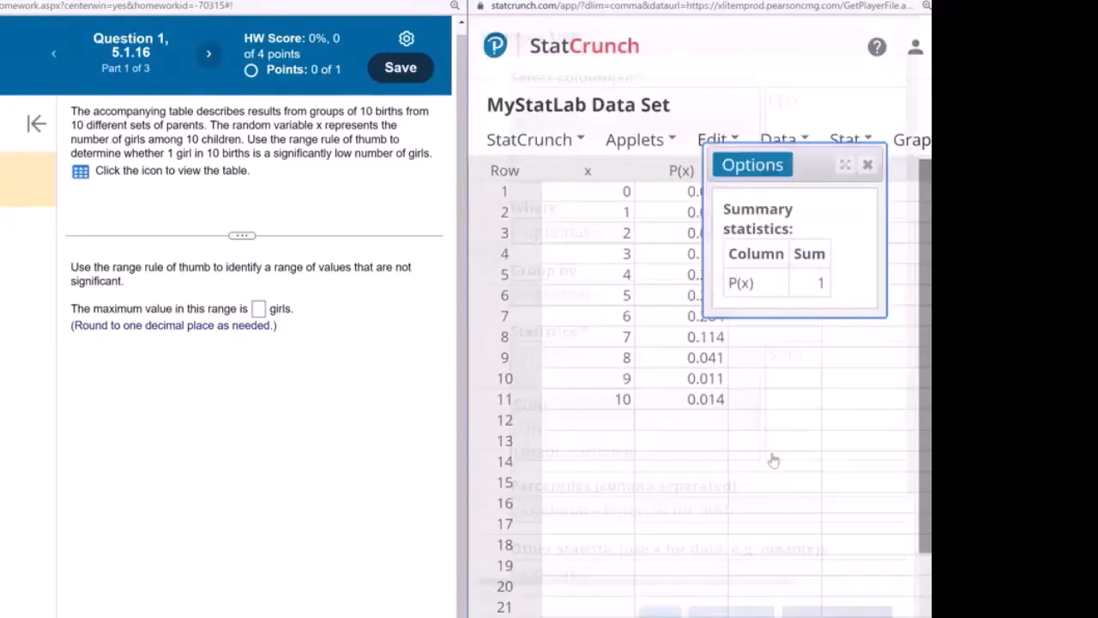
left_click(775, 276)
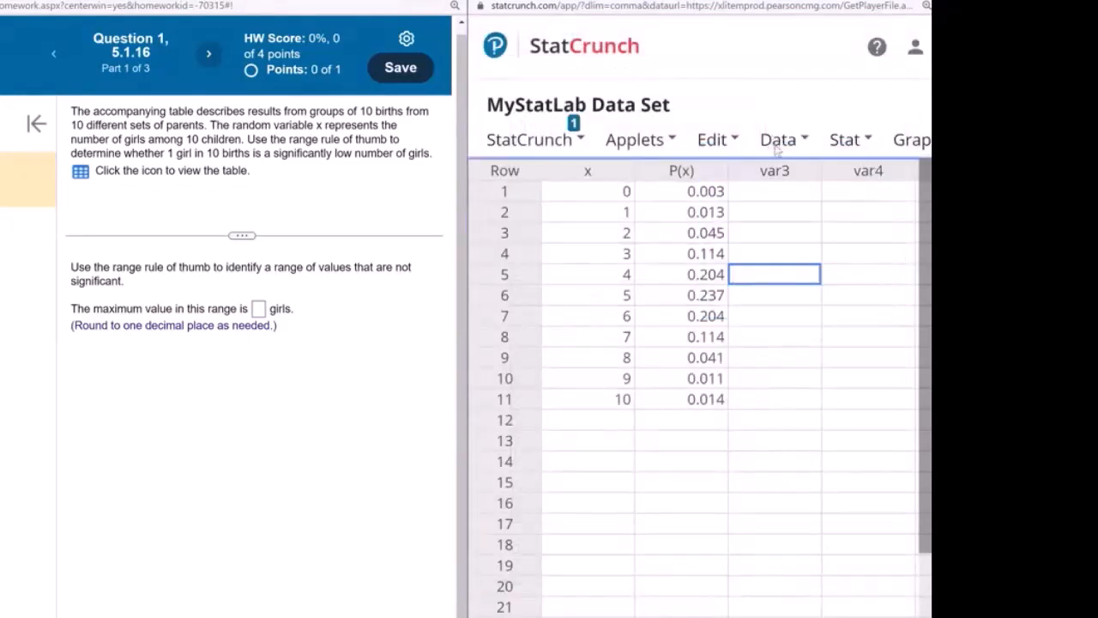
Run the Custom calculator with x as values and P(x) as weights to get mean 5.035, SD 1.7034597
left_click(777, 146)
left_click(839, 142)
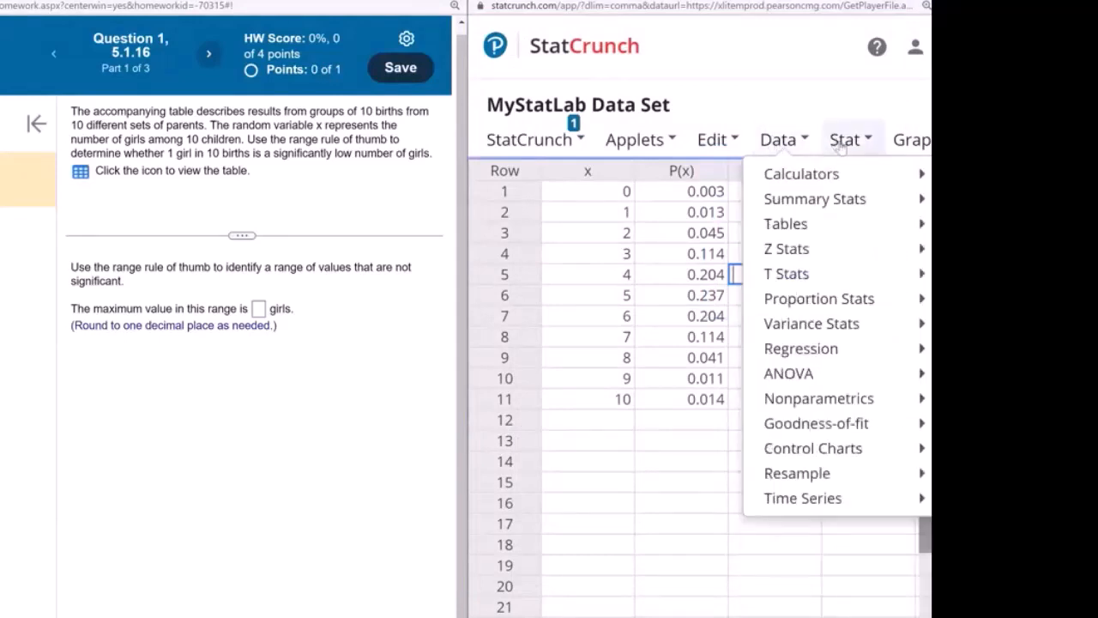
mouse_move(825, 178)
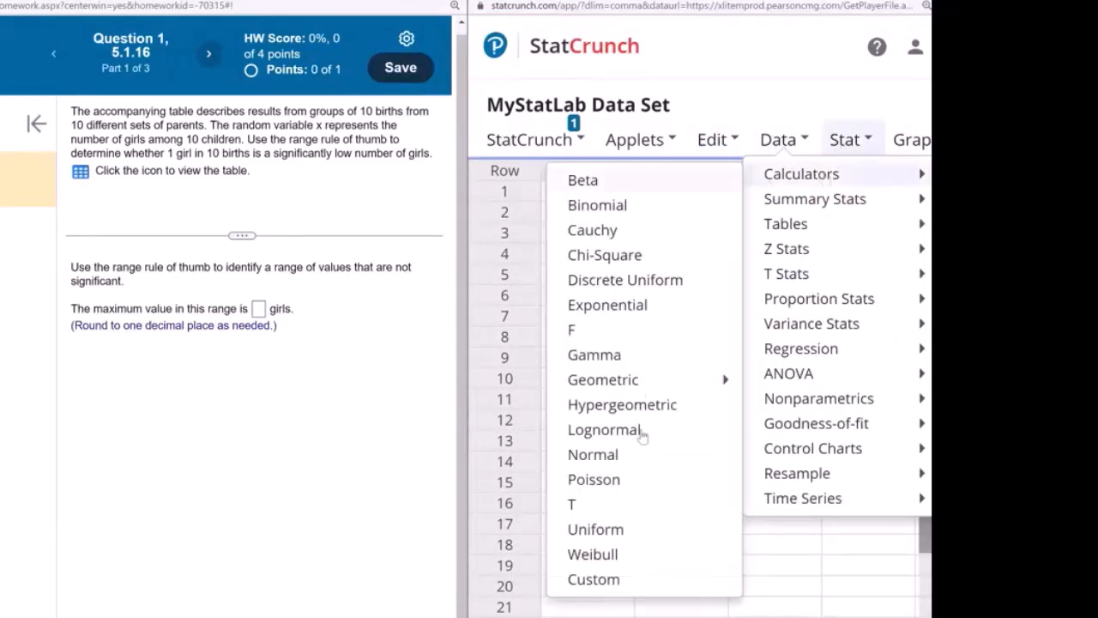
left_click(622, 579)
left_click(611, 275)
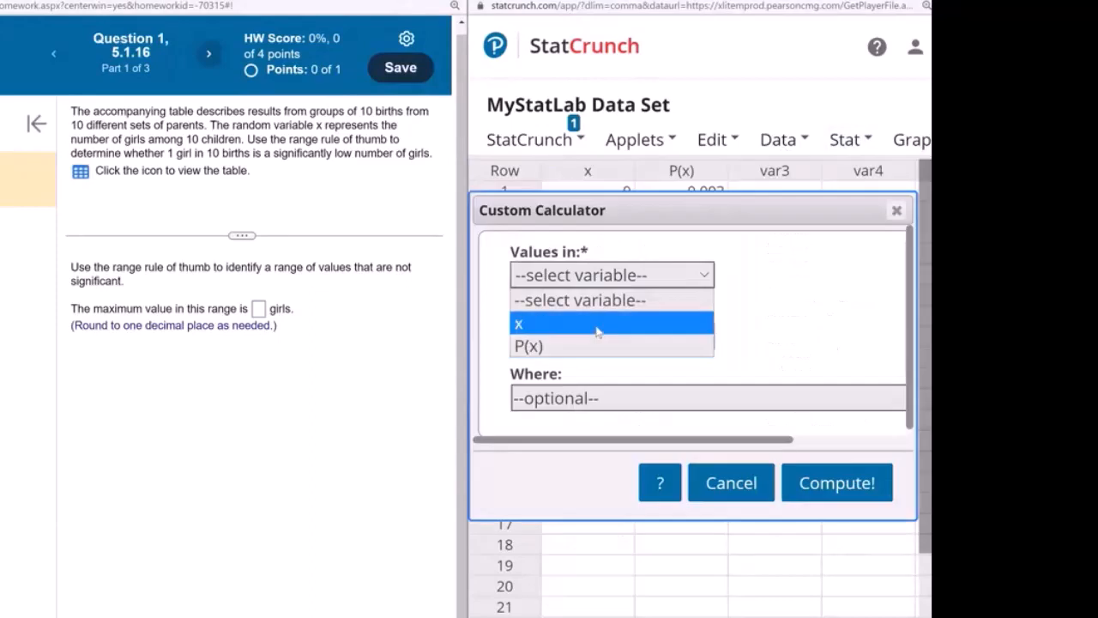
left_click(601, 322)
left_click(611, 336)
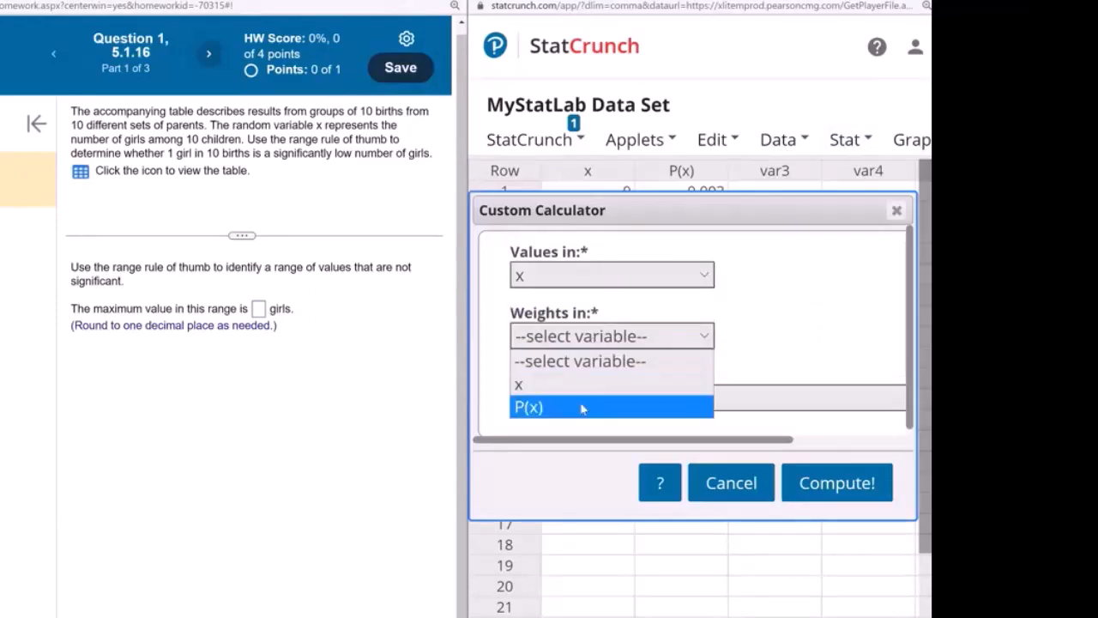
left_click(582, 409)
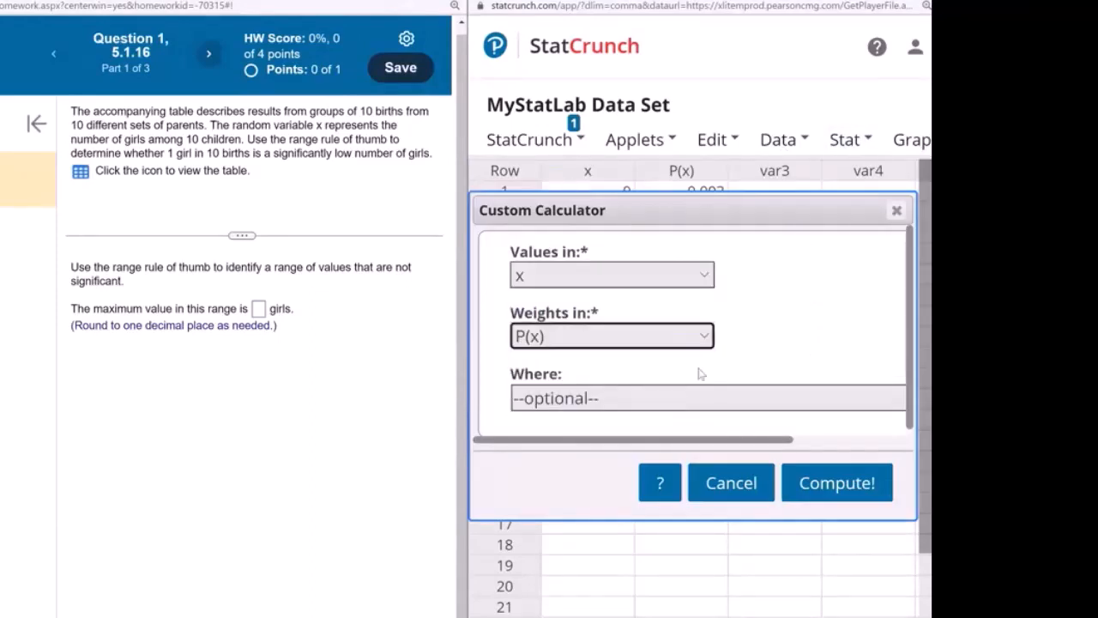
left_click(840, 494)
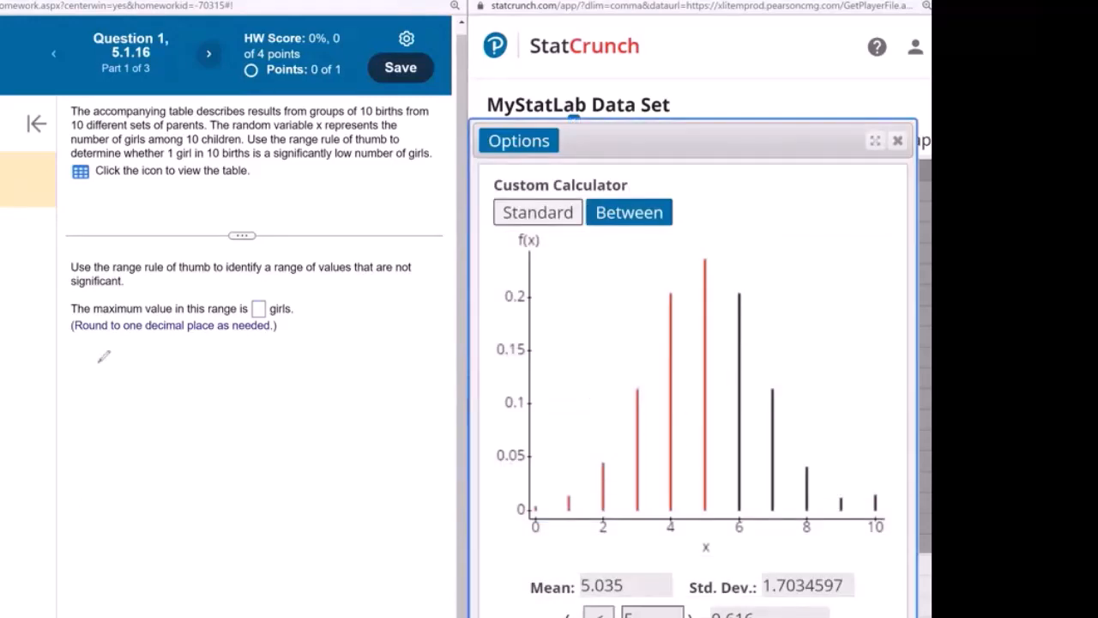
Handwrite M = 5.035 and σ = 1.703, and sketch a number line with μ+σ and right-end ticks
mouse_move(72, 374)
left_mouse_down()
mouse_move(95, 380)
mouse_move(139, 361)
mouse_move(141, 371)
left_mouse_up()
mouse_move(137, 350)
left_mouse_down()
mouse_move(191, 369)
mouse_move(214, 360)
mouse_move(211, 371)
left_mouse_up()
left_click(162, 367)
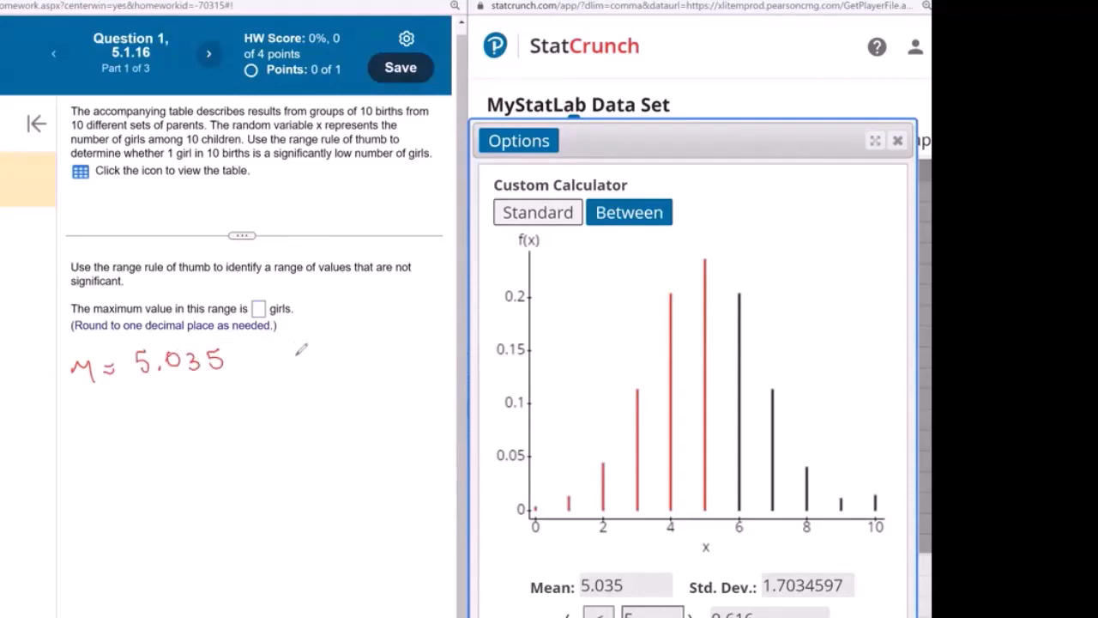
left_click_drag(296, 355, 322, 353)
mouse_move(310, 362)
left_mouse_down()
mouse_move(364, 347)
mouse_move(358, 361)
left_mouse_up()
left_click(350, 360)
left_click_drag(384, 344, 399, 361)
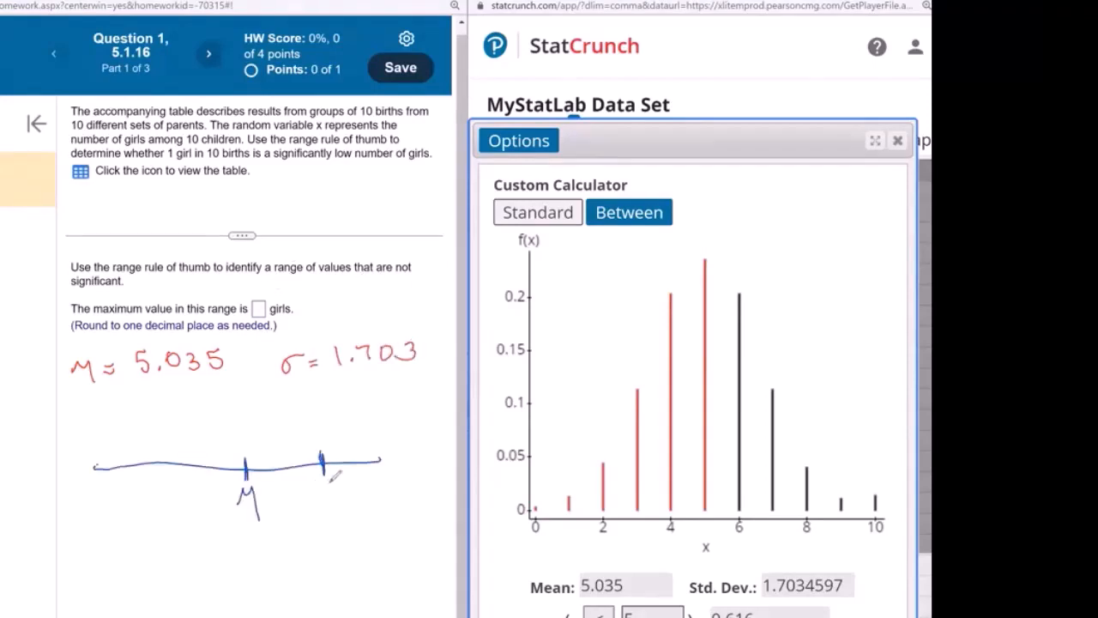
left_click_drag(329, 482, 307, 494)
mouse_move(374, 450)
left_mouse_down()
mouse_move(391, 486)
mouse_move(400, 475)
mouse_move(422, 494)
mouse_move(412, 491)
mouse_move(423, 482)
left_mouse_up()
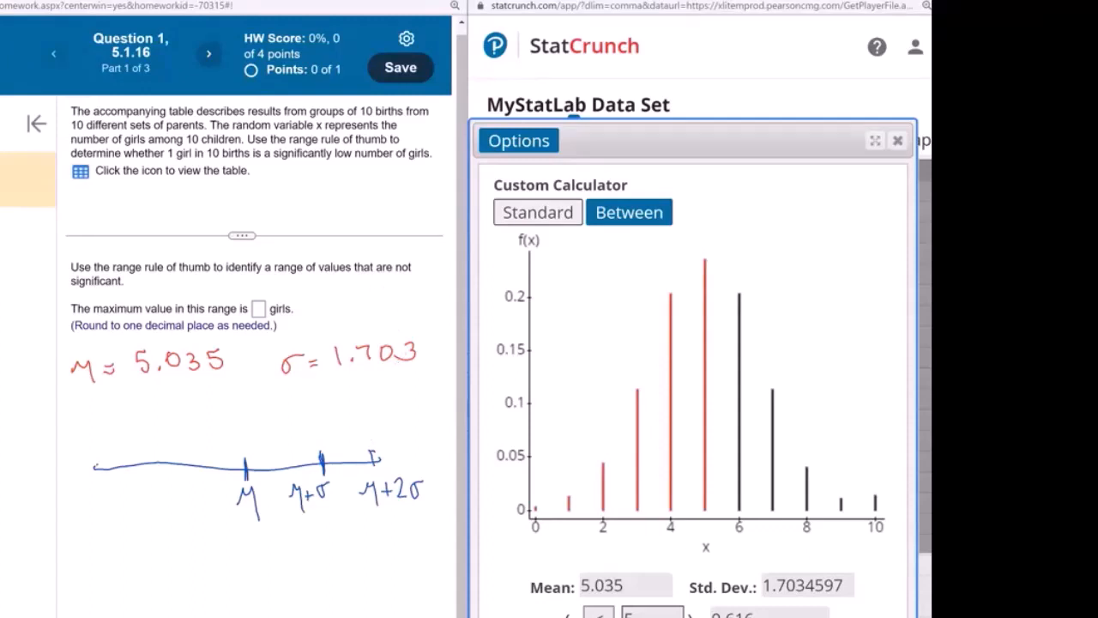
Highlight the region beyond μ+2σ and write out μ+2σ = 5.035 + 2(1.703)
left_click_drag(377, 455, 429, 452)
mouse_move(389, 513)
left_mouse_down()
mouse_move(398, 520)
mouse_move(352, 549)
mouse_move(377, 539)
mouse_move(385, 549)
mouse_move(428, 545)
mouse_move(421, 553)
left_mouse_up()
mouse_move(326, 561)
left_mouse_down()
mouse_move(348, 582)
mouse_move(395, 561)
mouse_move(415, 578)
left_mouse_up()
left_click(373, 577)
left_click_drag(426, 560, 428, 587)
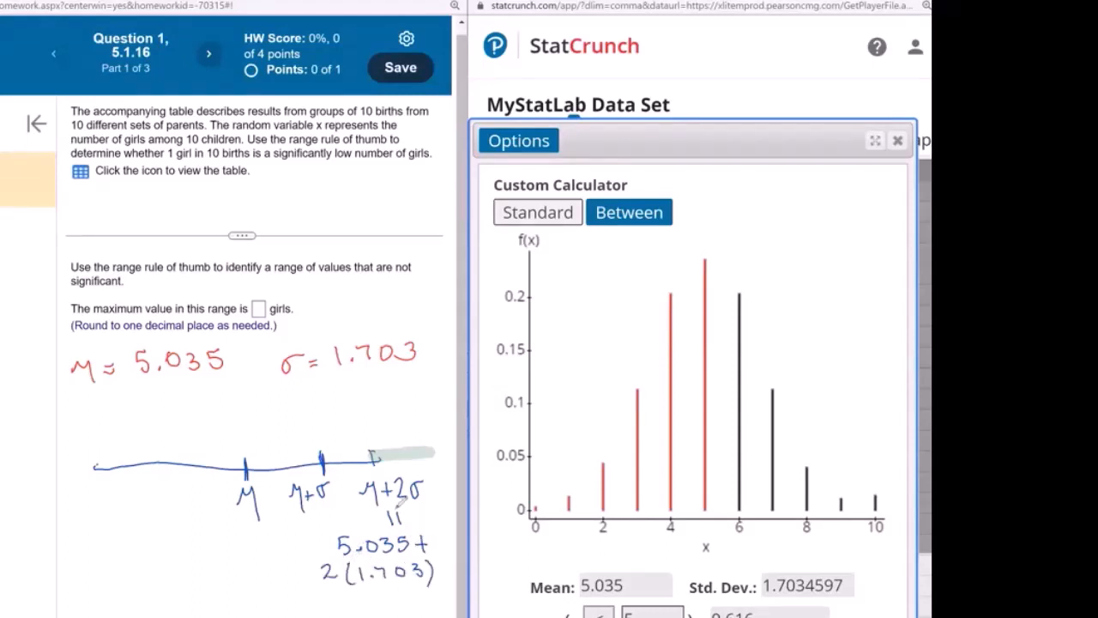
Write the result = 8.4, circle it as the maximum, and dismiss the Good job! message
left_click_drag(336, 598, 347, 598)
left_click_drag(336, 605, 347, 605)
left_click_drag(370, 594, 364, 611)
left_click(386, 604)
left_click_drag(396, 588, 403, 610)
left_click_drag(351, 579, 418, 611)
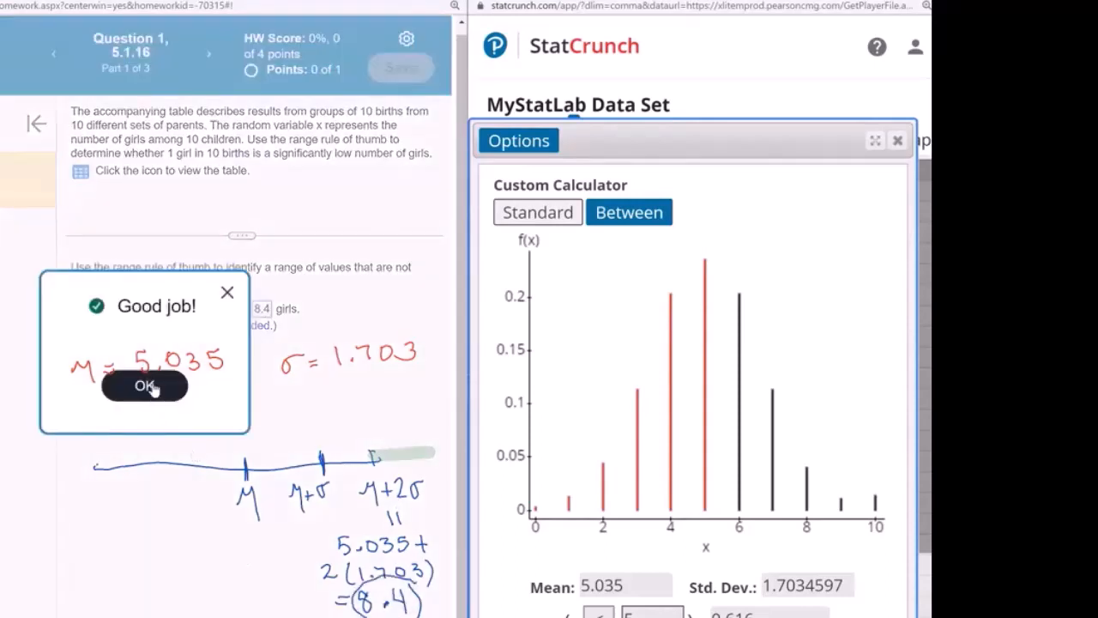
left_click(146, 386)
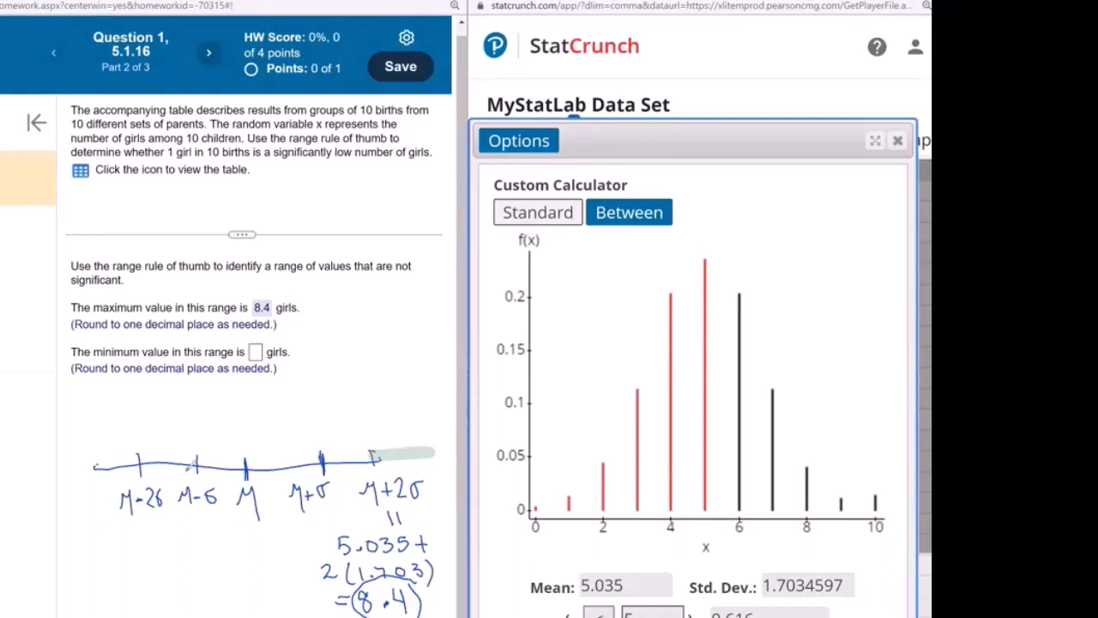
Handwrite 5.035 − 2(1.703) = 1.6 beneath μ−2σ
mouse_move(109, 527)
left_mouse_down()
mouse_move(99, 543)
mouse_move(133, 531)
left_mouse_up()
left_click(117, 540)
left_click_drag(144, 528, 142, 548)
mouse_move(167, 531)
left_mouse_down()
mouse_move(159, 544)
mouse_move(186, 539)
left_mouse_up()
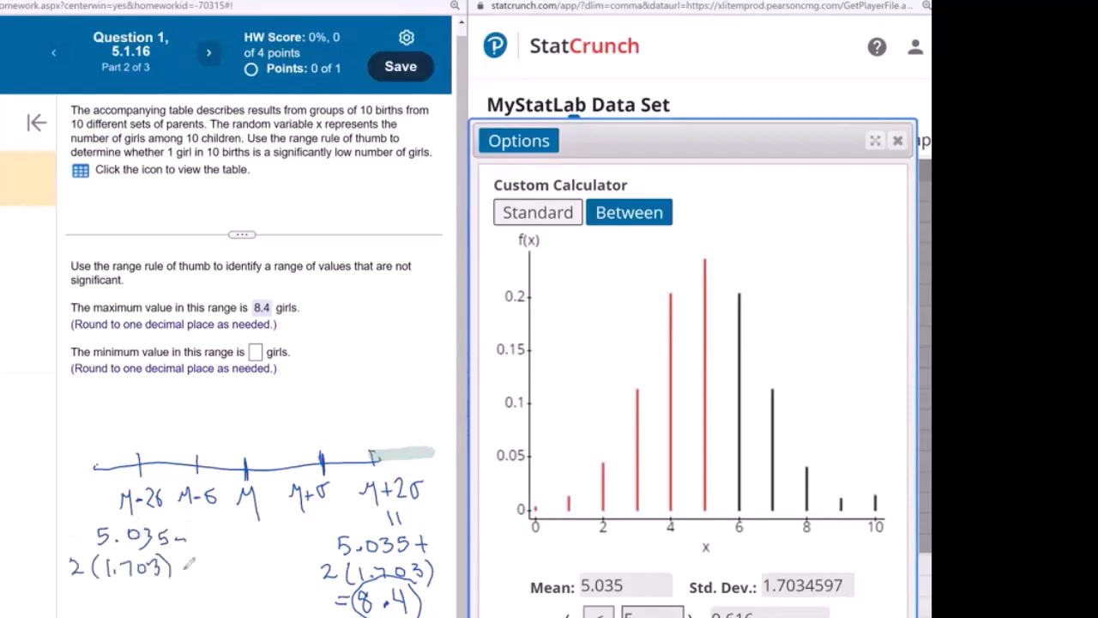
left_click_drag(186, 557, 196, 569)
left_click_drag(186, 566, 198, 565)
left_click_drag(187, 578, 238, 576)
left_click(226, 577)
Enter 1.6 as the minimum value, submit it, and dismiss the Excellent! message
left_click(255, 352)
type("1.6")
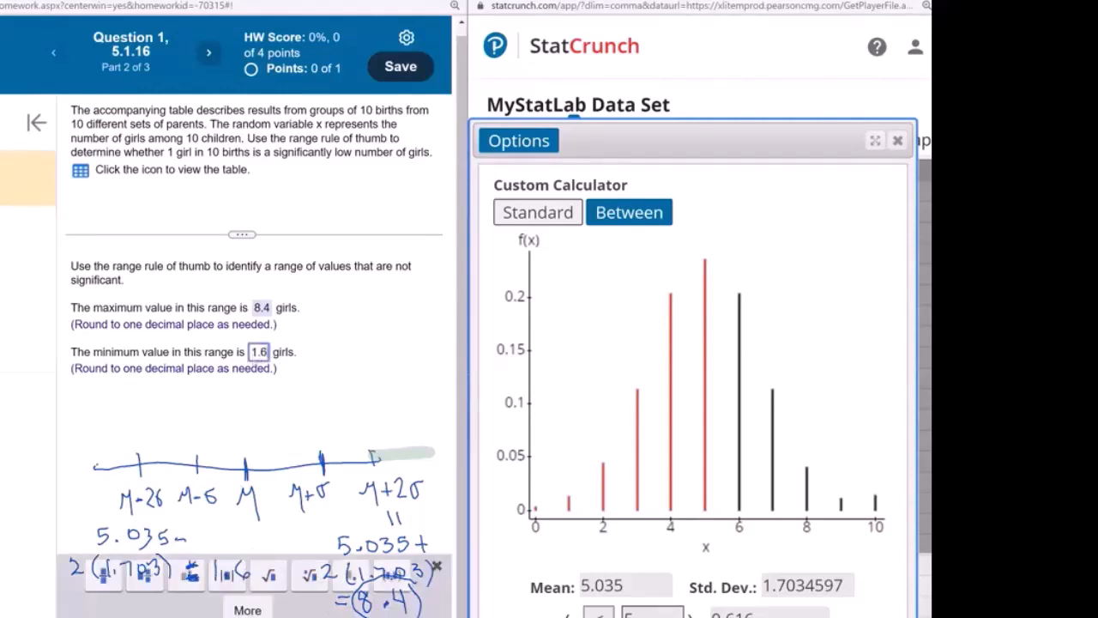
key("Return")
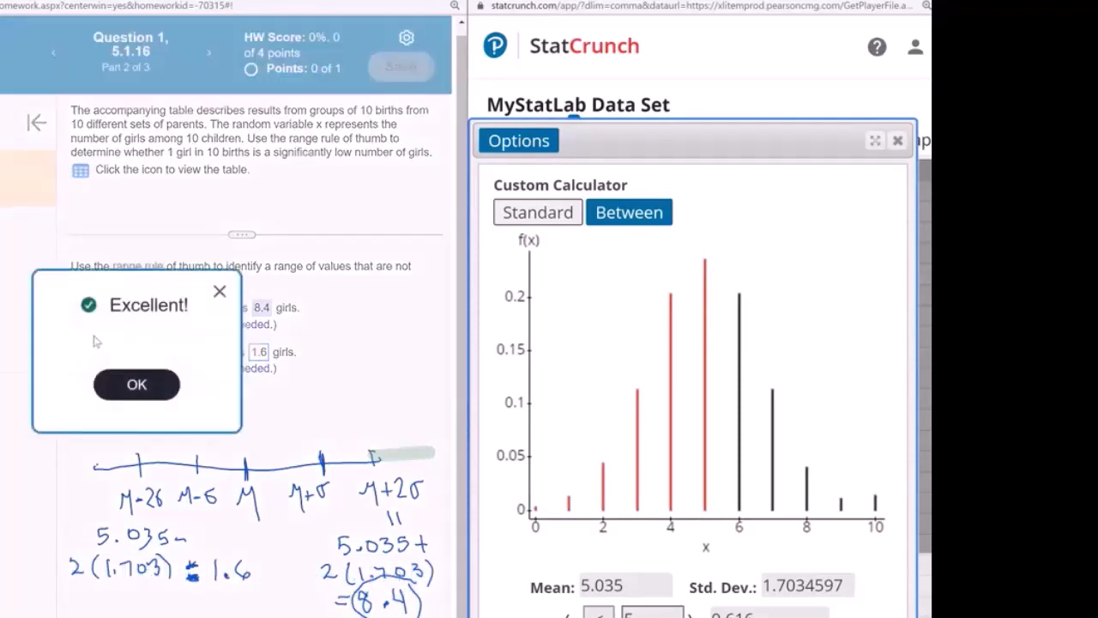
left_click(136, 385)
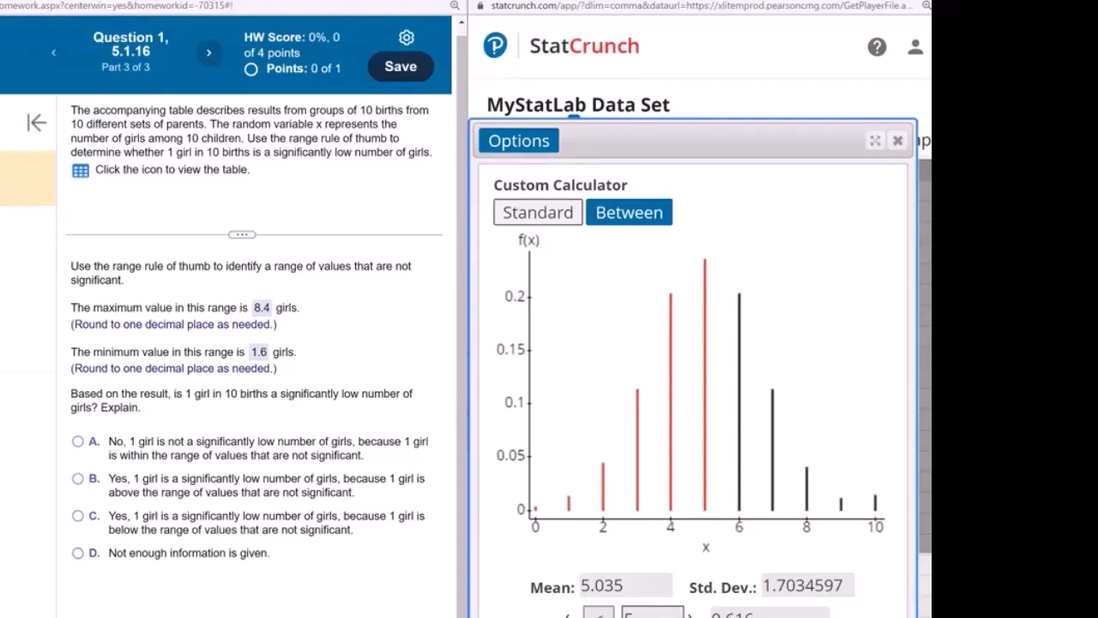
Draw a number line with a left tick labelled μ−2σ and 1.6 written under it
left_click_drag(105, 207, 343, 205)
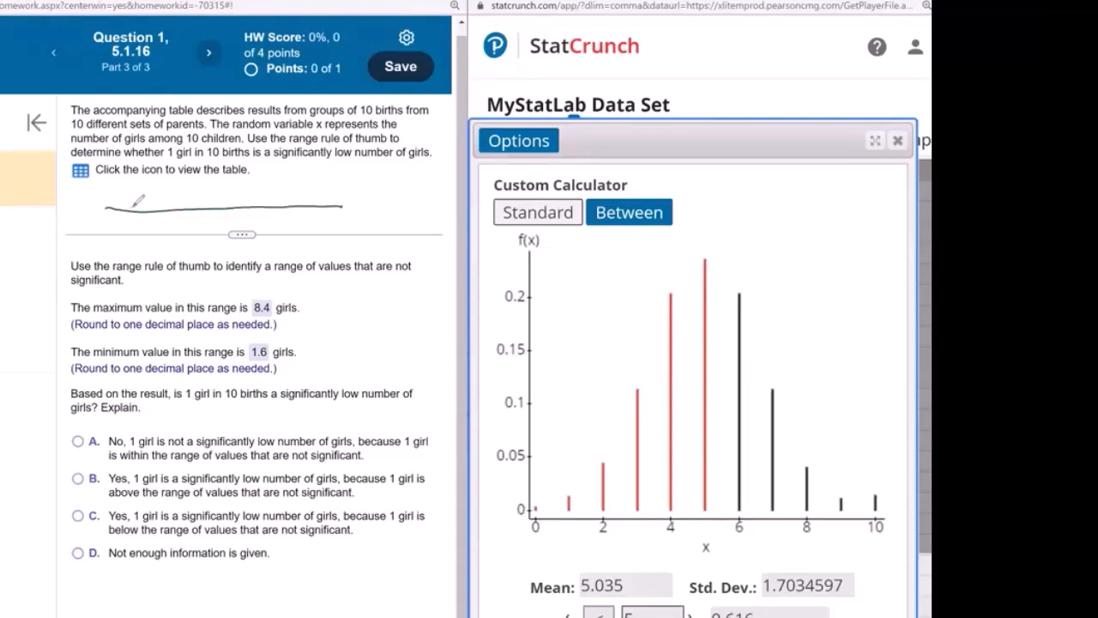
left_click_drag(143, 202, 143, 221)
mouse_move(126, 181)
left_mouse_down()
mouse_move(119, 194)
mouse_move(148, 184)
mouse_move(169, 194)
left_mouse_up()
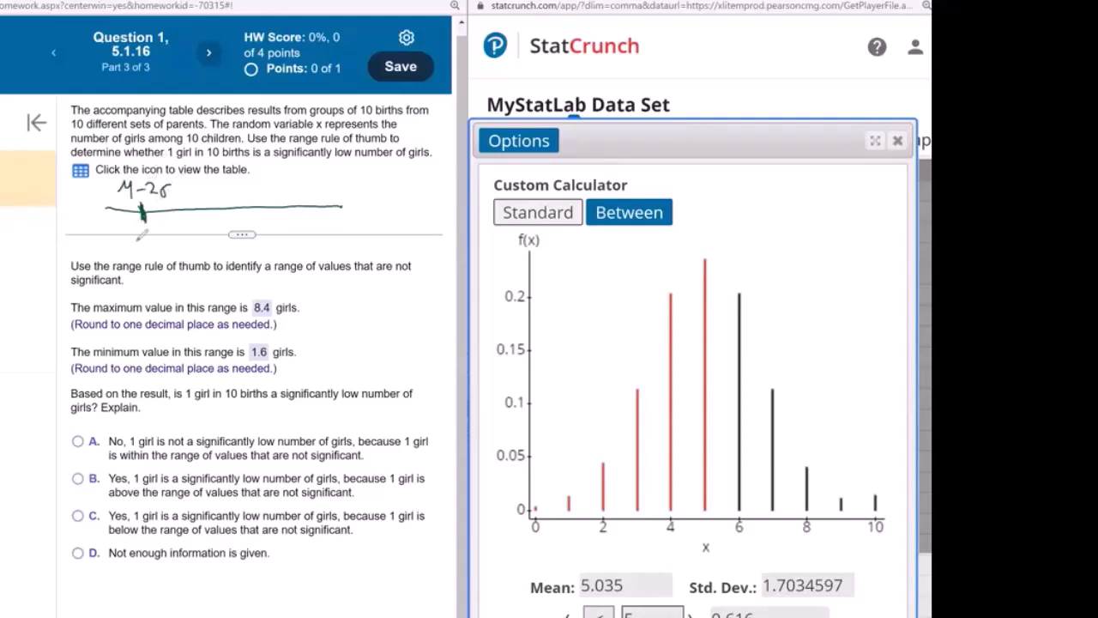
left_click_drag(133, 229, 134, 242)
left_click_drag(147, 241, 147, 243)
mouse_move(160, 228)
left_mouse_down()
mouse_move(157, 242)
mouse_move(95, 206)
mouse_move(141, 206)
left_mouse_up()
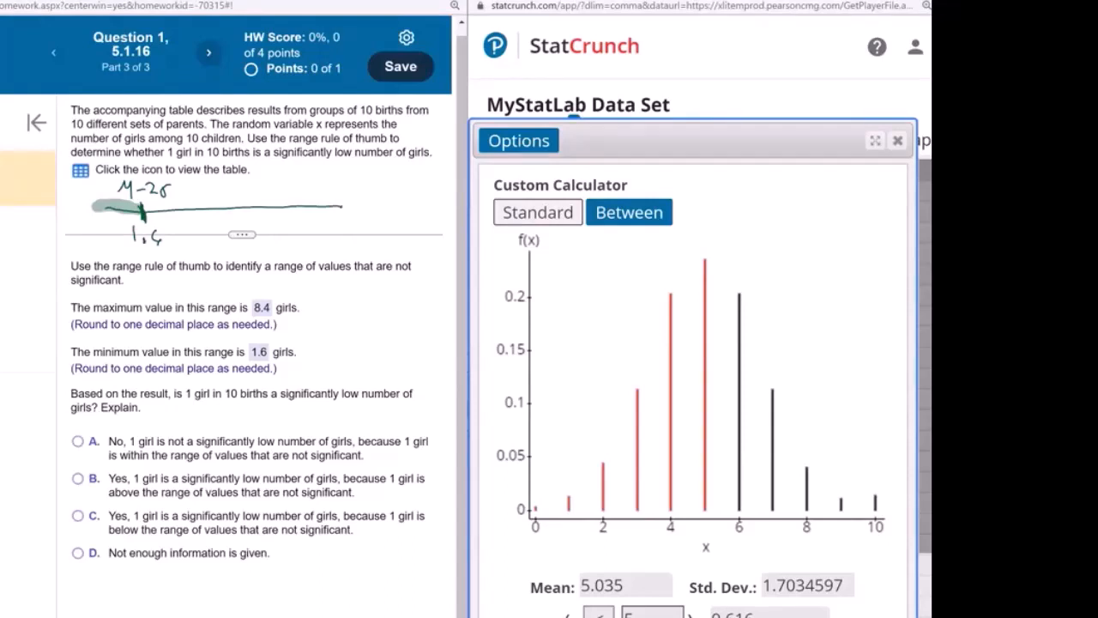
Add a right tick at 8.4 for μ+2σ, highlight the ends green and 1.6–8.4 yellow
mouse_move(302, 198)
left_mouse_down()
mouse_move(302, 227)
mouse_move(291, 178)
mouse_move(324, 168)
mouse_move(330, 177)
left_mouse_up()
left_click(310, 231)
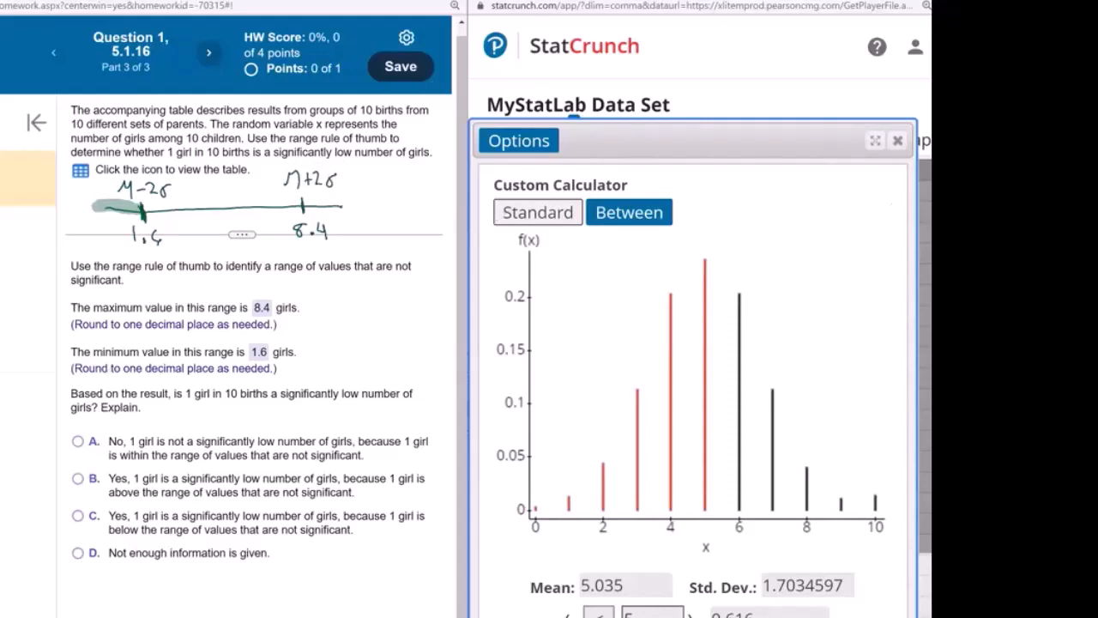
left_click_drag(298, 203, 352, 202)
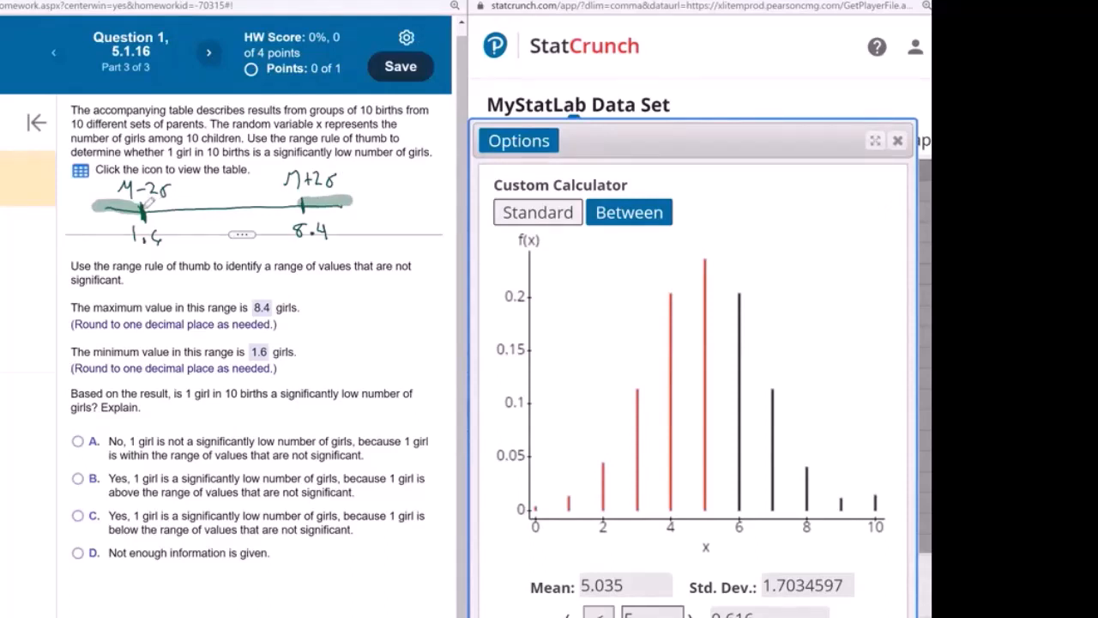
left_click_drag(148, 204, 297, 203)
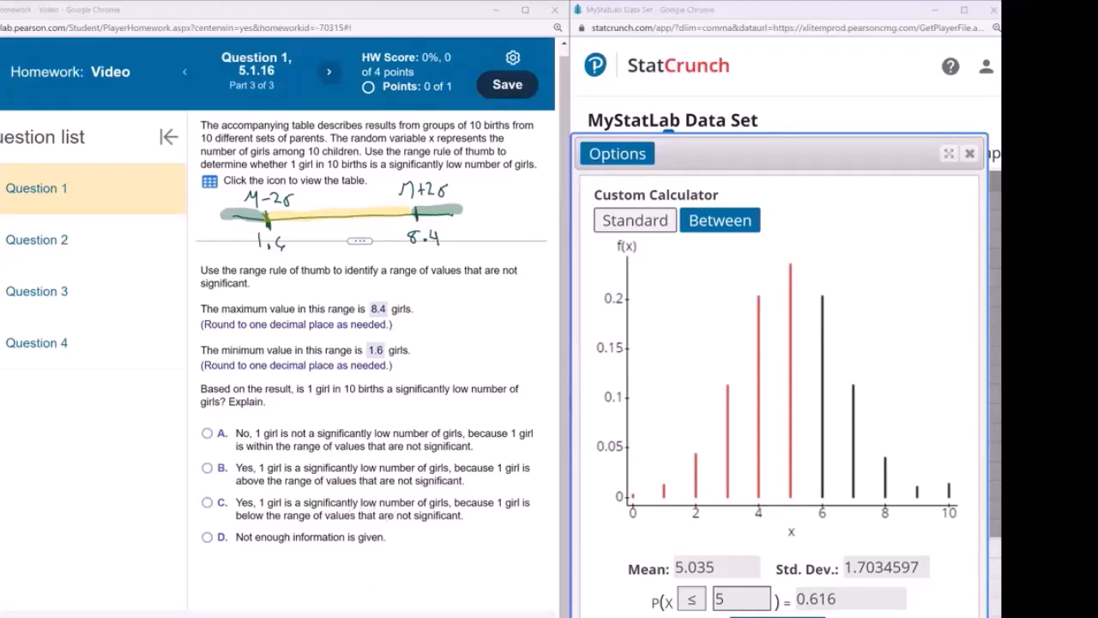
Answer C (1 girl is significantly low), move on, and label the line's left end SIG. LOW
left_click(248, 519)
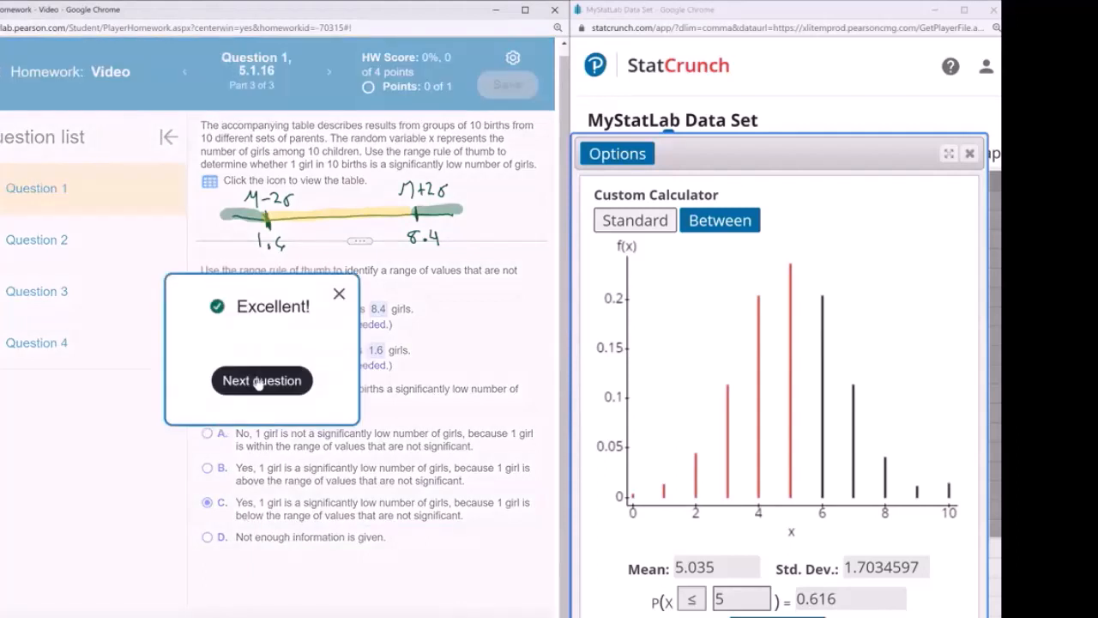
left_click(238, 380)
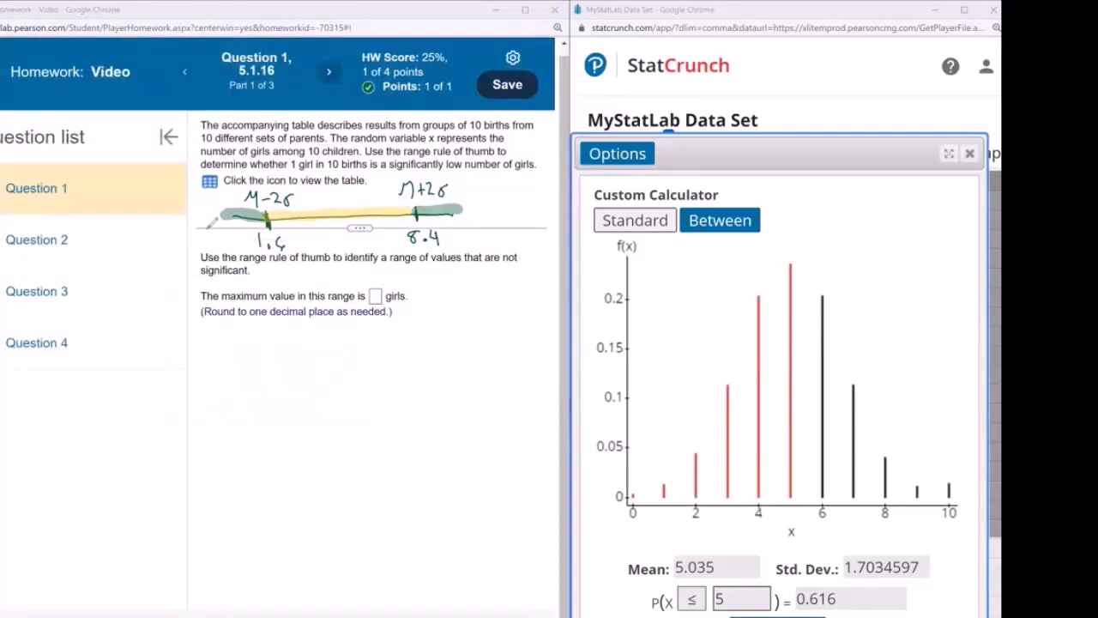
mouse_move(202, 227)
left_mouse_down()
mouse_move(220, 230)
mouse_move(215, 247)
mouse_move(245, 243)
left_mouse_up()
Label the right end SIG. HIGH and mark the middle range NO
mouse_move(460, 216)
left_mouse_down()
mouse_move(455, 225)
mouse_move(482, 225)
mouse_move(470, 245)
mouse_move(509, 228)
mouse_move(501, 248)
left_mouse_up()
left_click_drag(501, 243, 508, 242)
left_click_drag(507, 236, 507, 248)
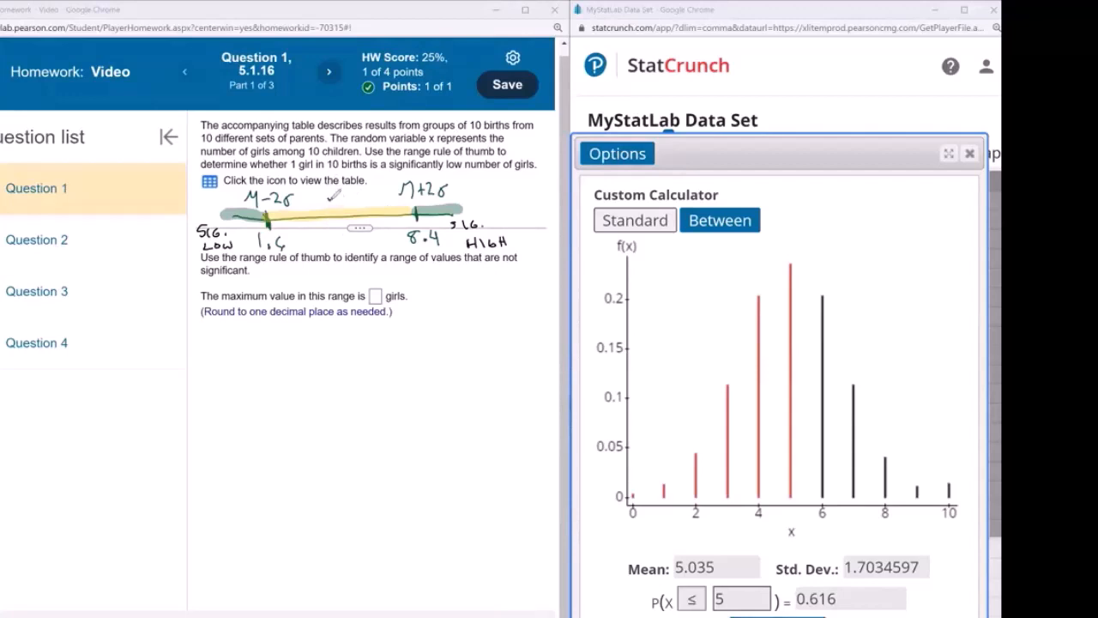
mouse_move(327, 204)
left_mouse_down()
mouse_move(359, 195)
mouse_move(327, 232)
mouse_move(346, 230)
left_mouse_up()
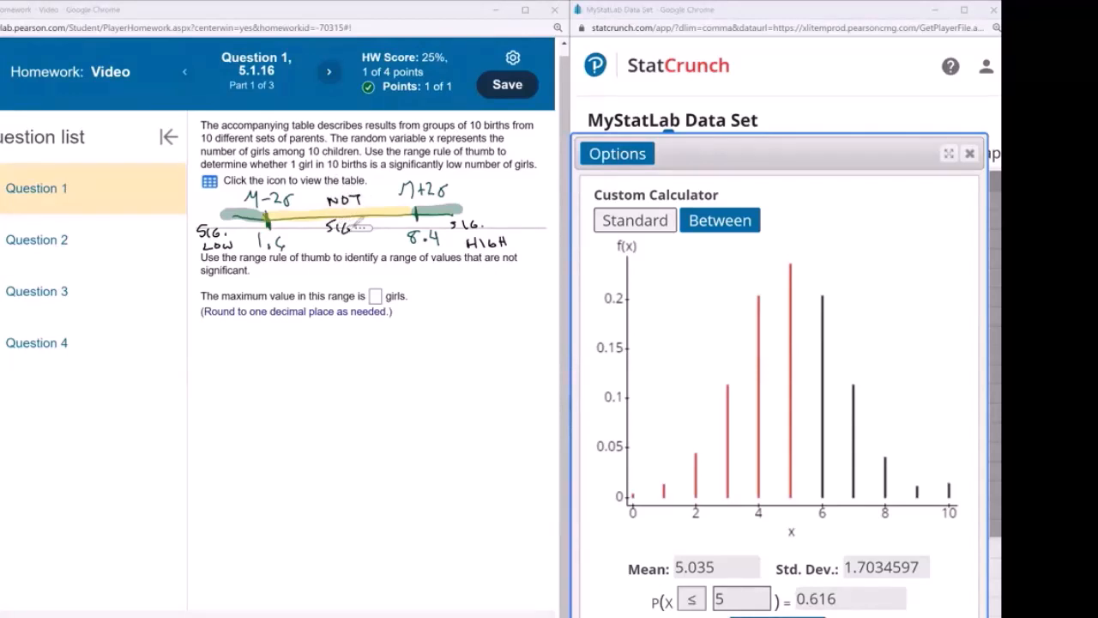
Go to Question 2 and show its probability distribution table for x
left_click(57, 239)
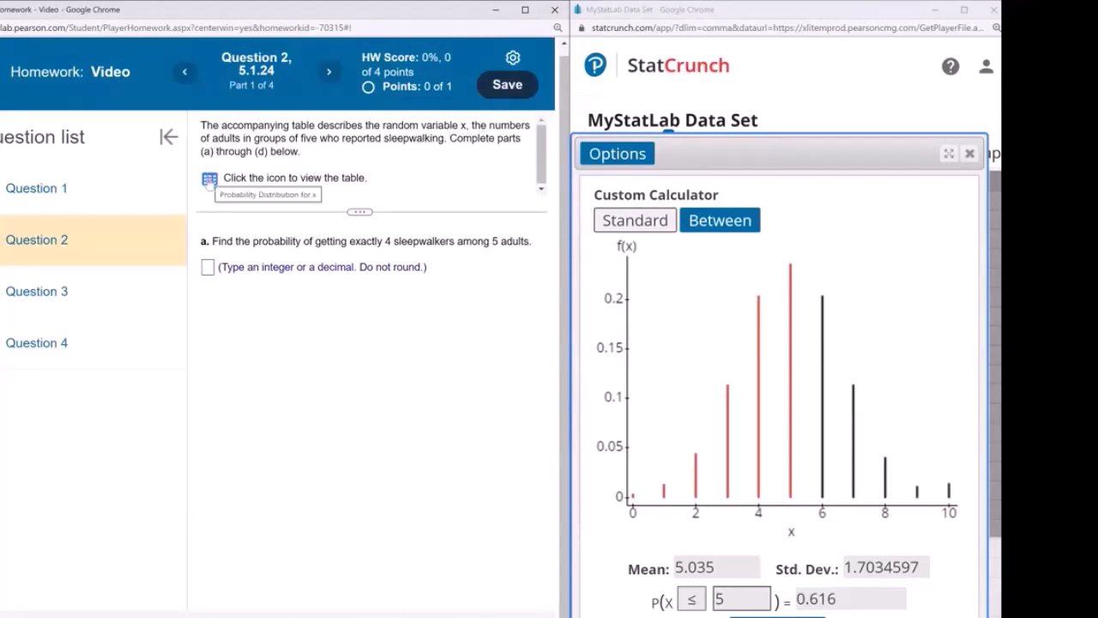
left_click(209, 180)
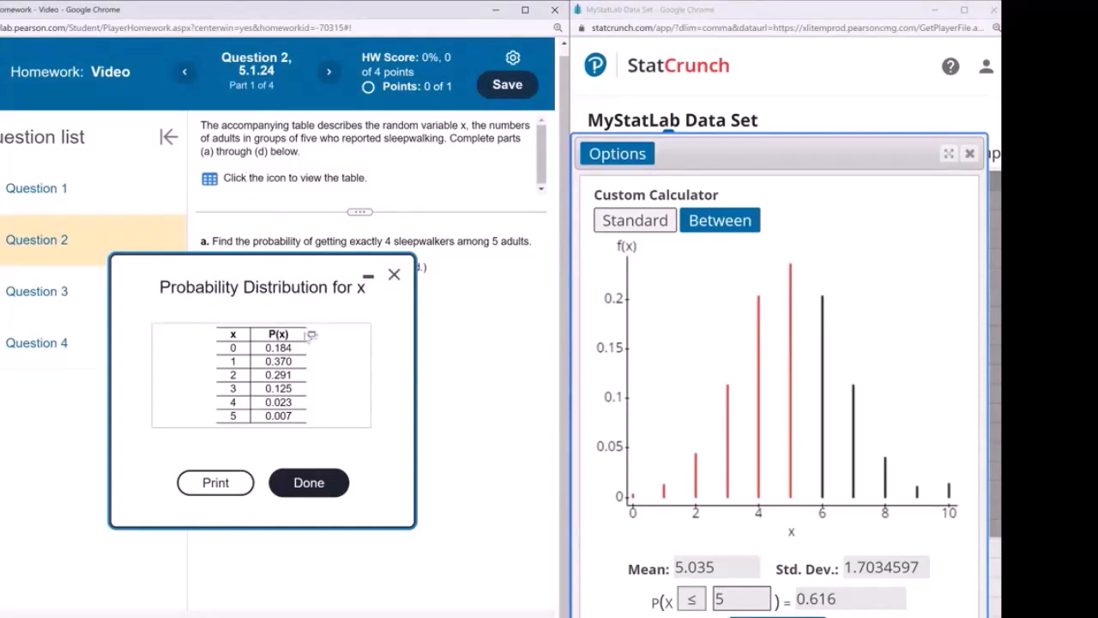
Copy the sleepwalking x/P(x) table into StatCrunch and sum the P(x) column to confirm it totals 1
left_click(313, 334)
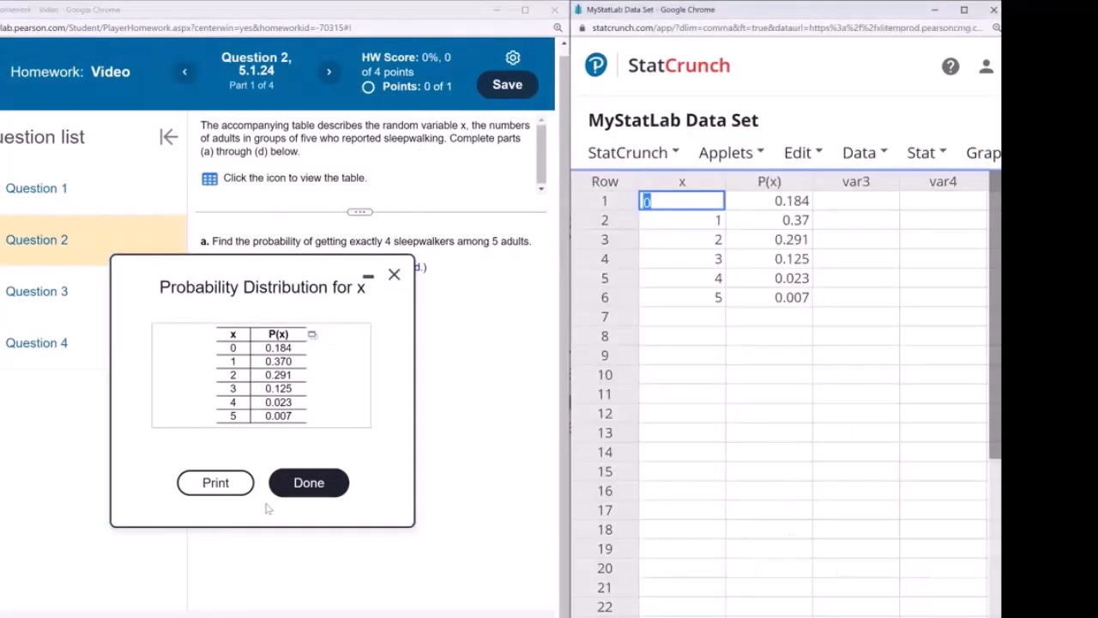
left_click(307, 483)
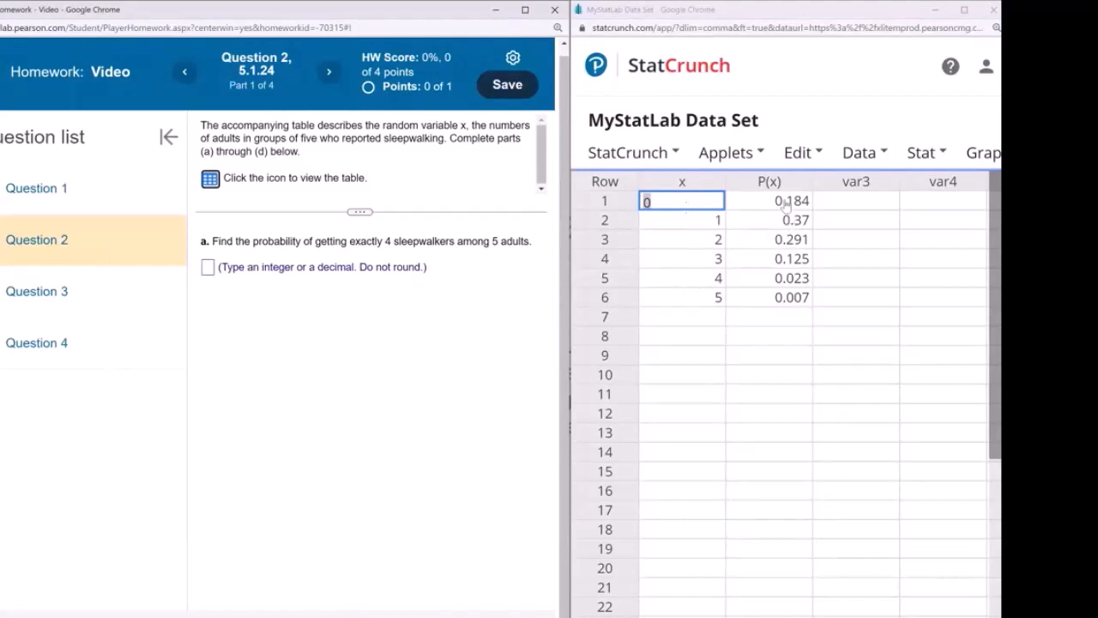
left_click(919, 154)
mouse_move(916, 215)
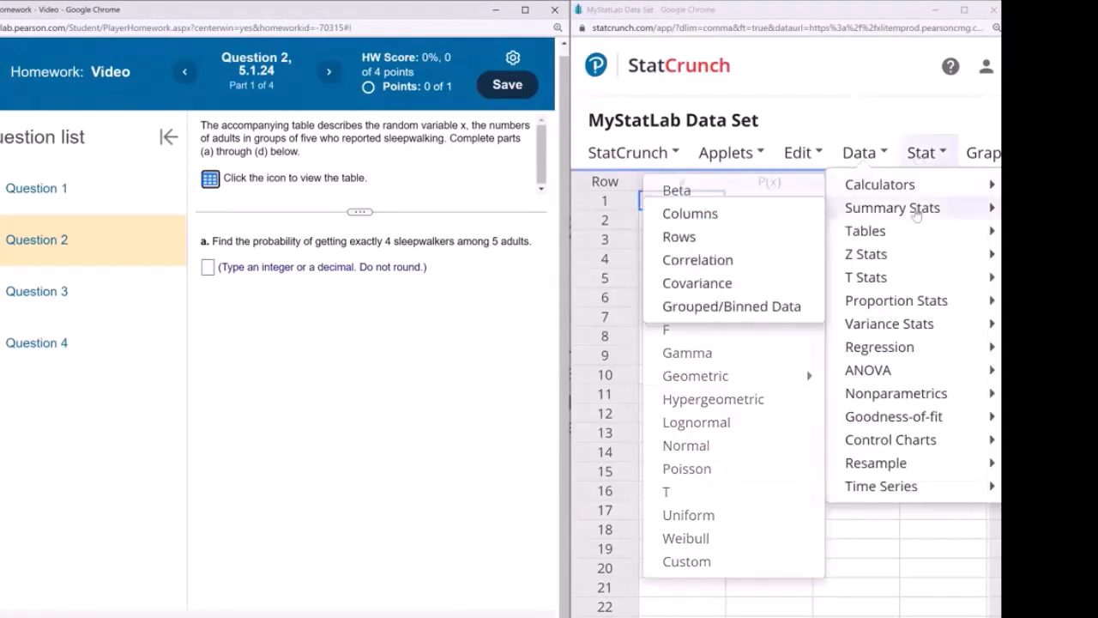
left_click(729, 222)
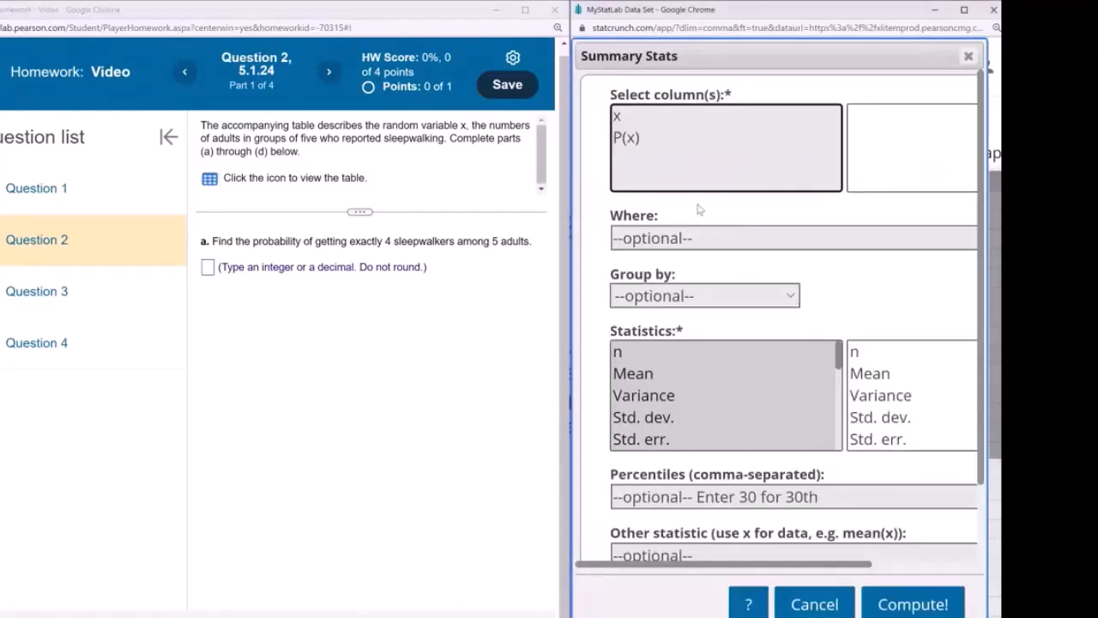
left_click(671, 176)
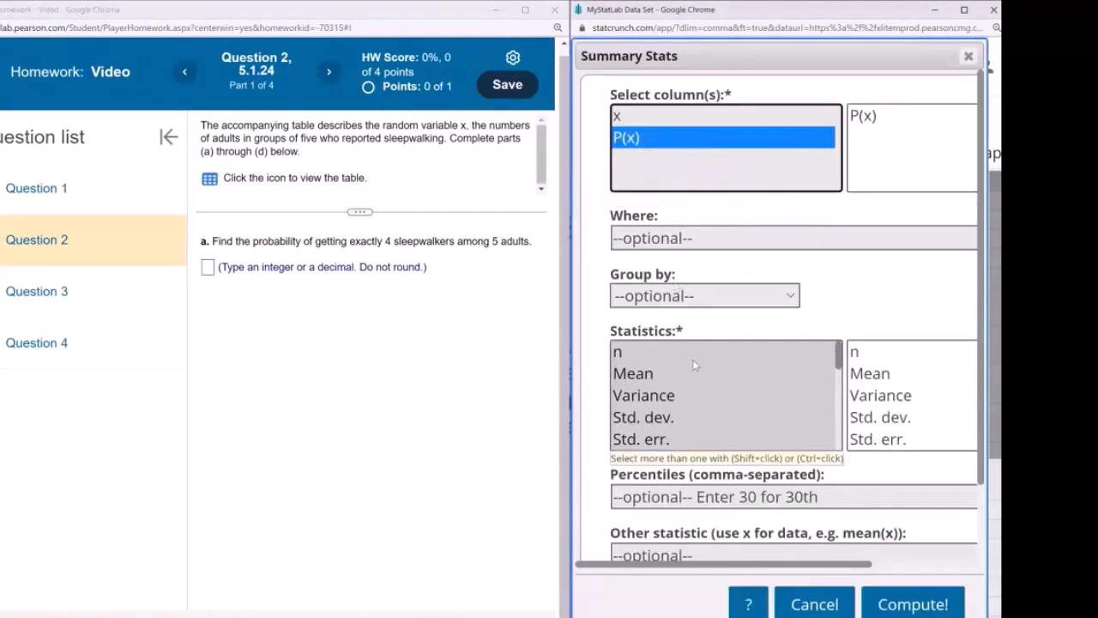
scroll(694, 361, "down", 4)
scroll(653, 373, "up", 1)
left_click(624, 400)
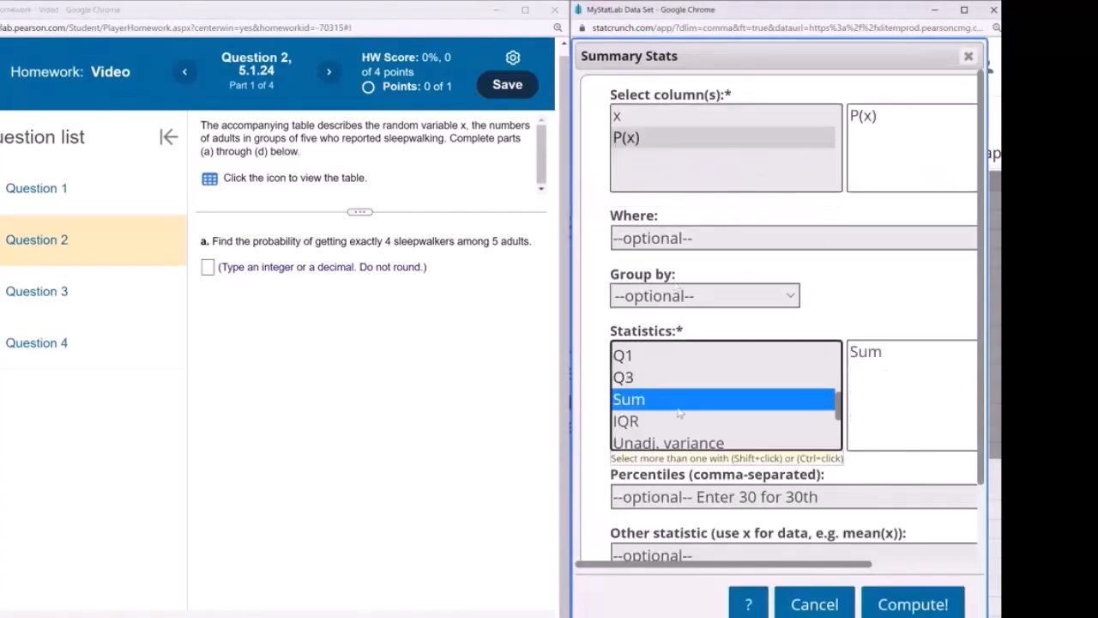
left_click(911, 605)
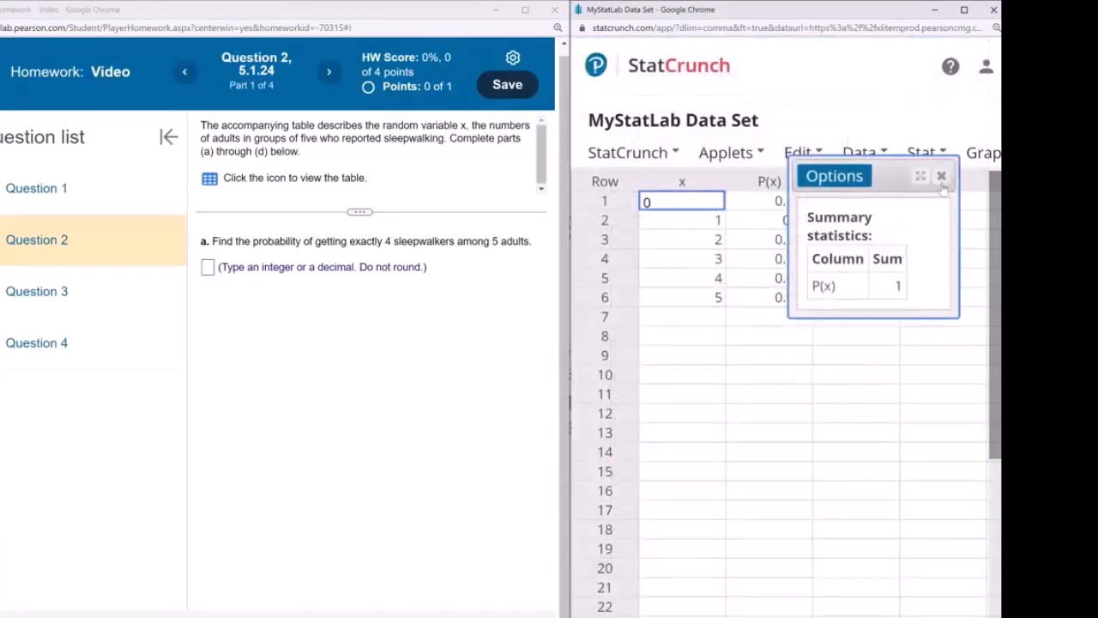
left_click(941, 176)
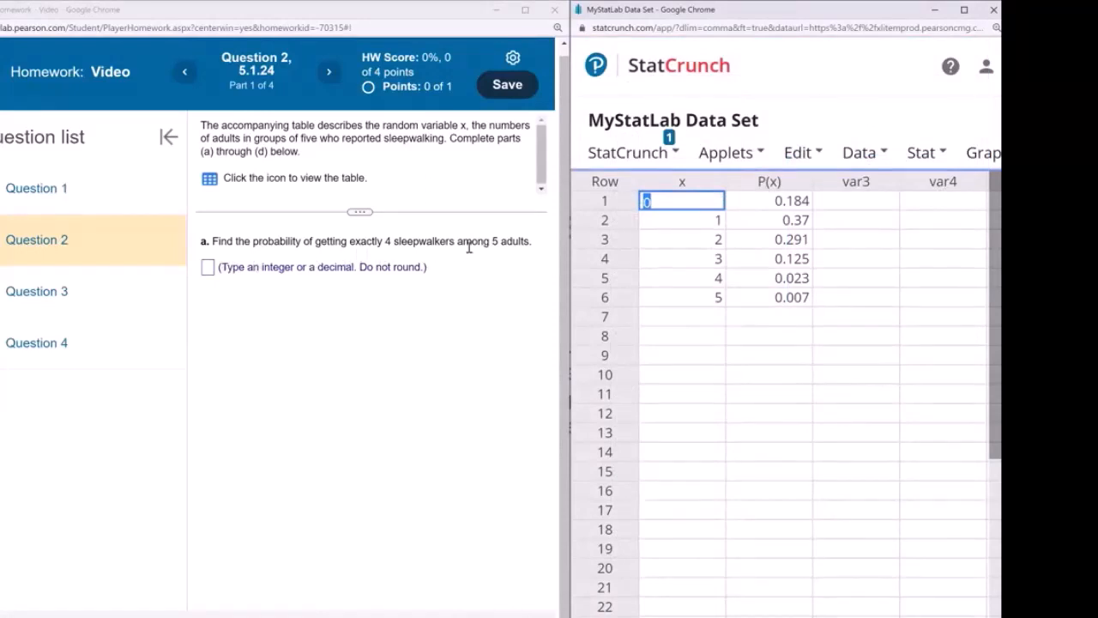
Run the Custom calculator with x as values and P(x) as weights: mean 1.454, SD 1.0430168
left_click(916, 158)
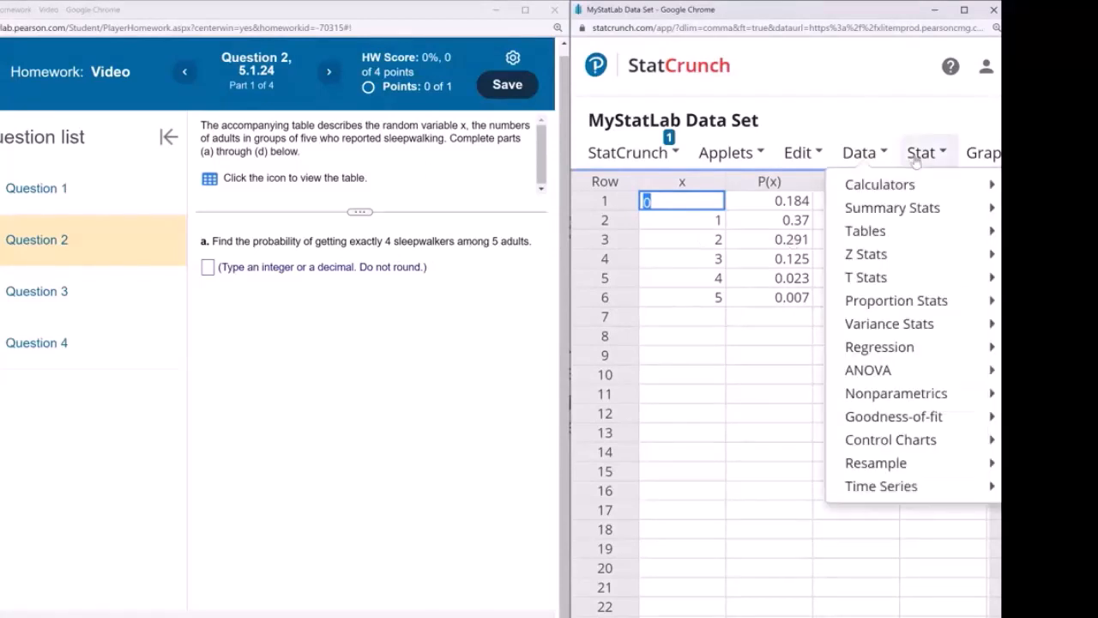
mouse_move(915, 188)
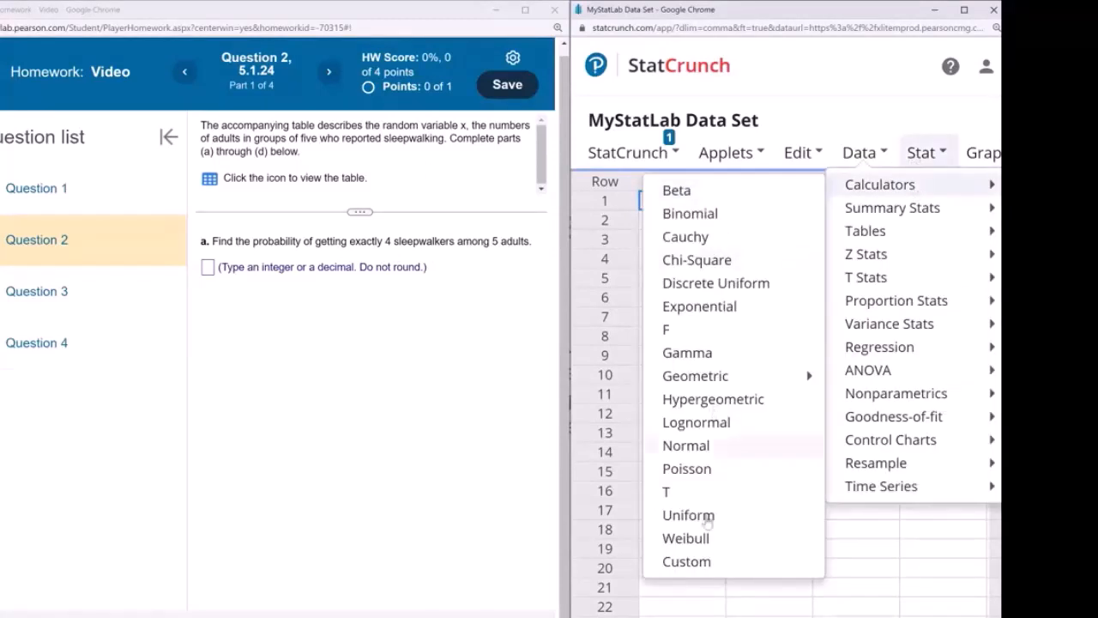
left_click(702, 568)
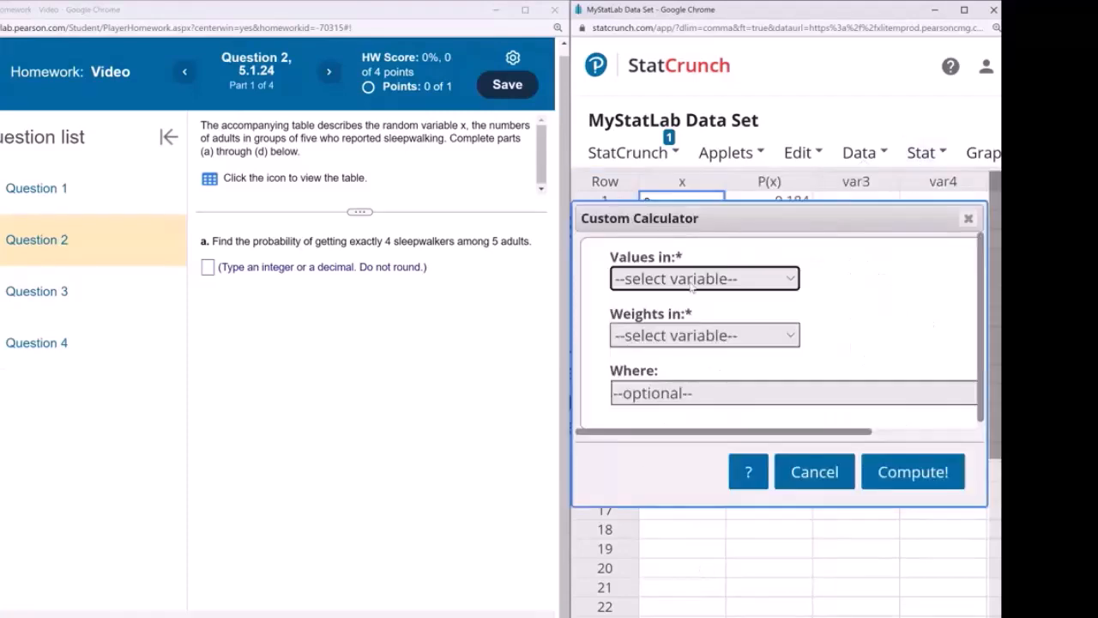
left_click(693, 279)
left_click(668, 324)
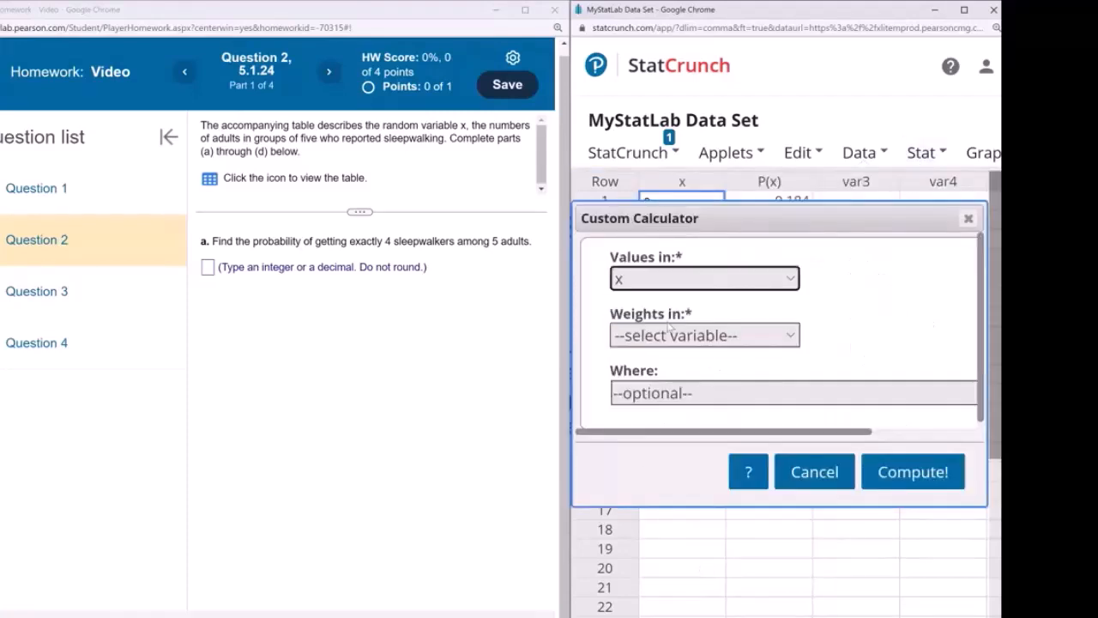
left_click(668, 335)
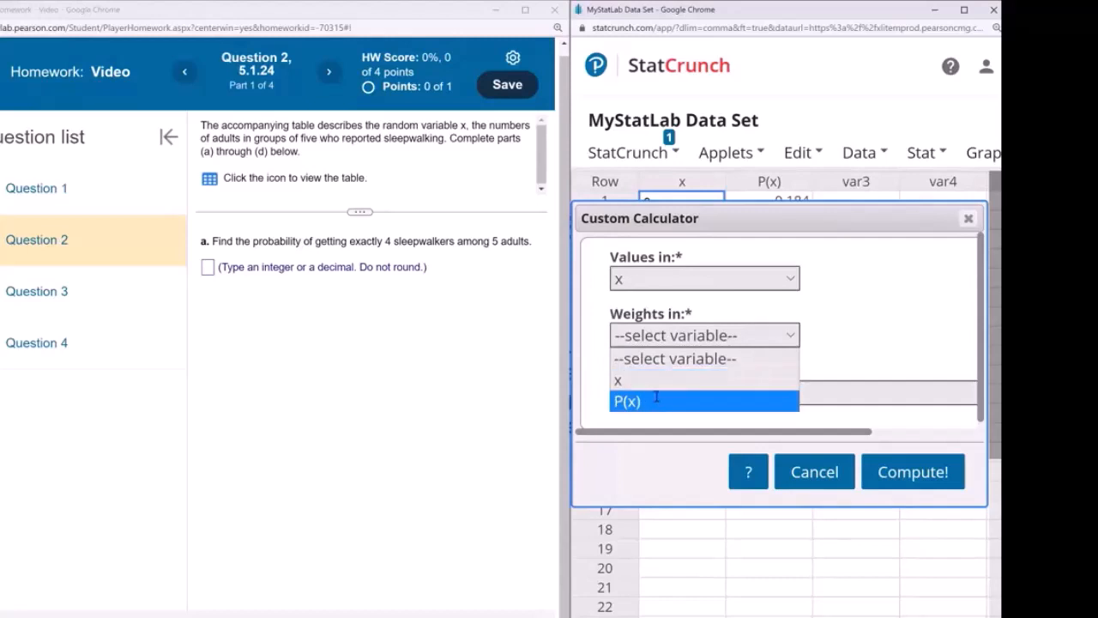
left_click(658, 399)
left_click(901, 477)
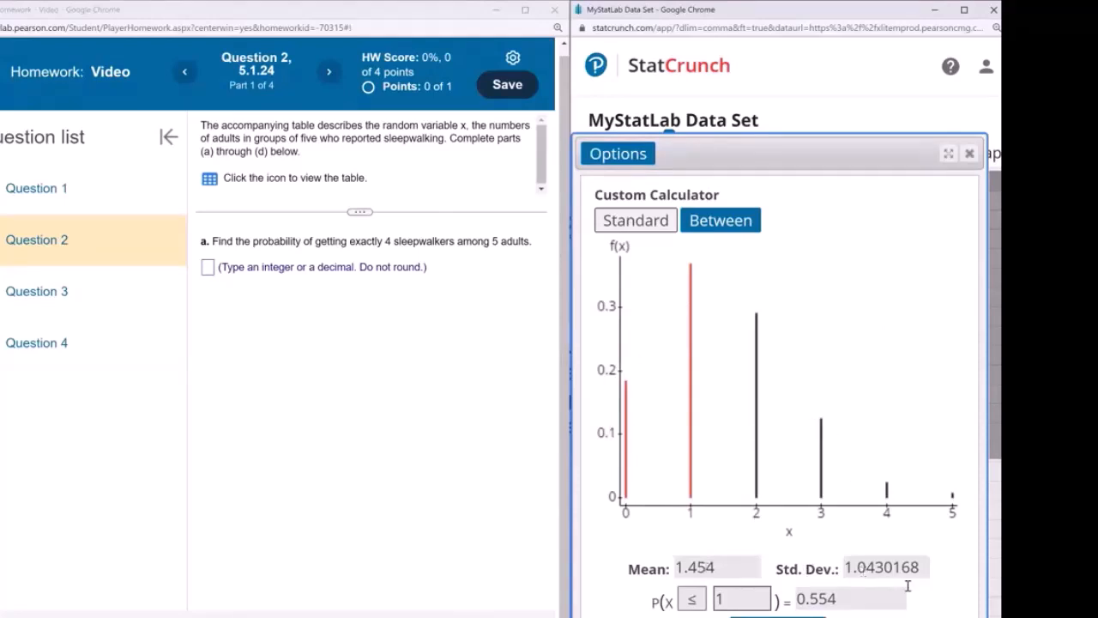
Compute P(X = 4) in the StatCrunch calculator, giving 0.023
left_click(692, 599)
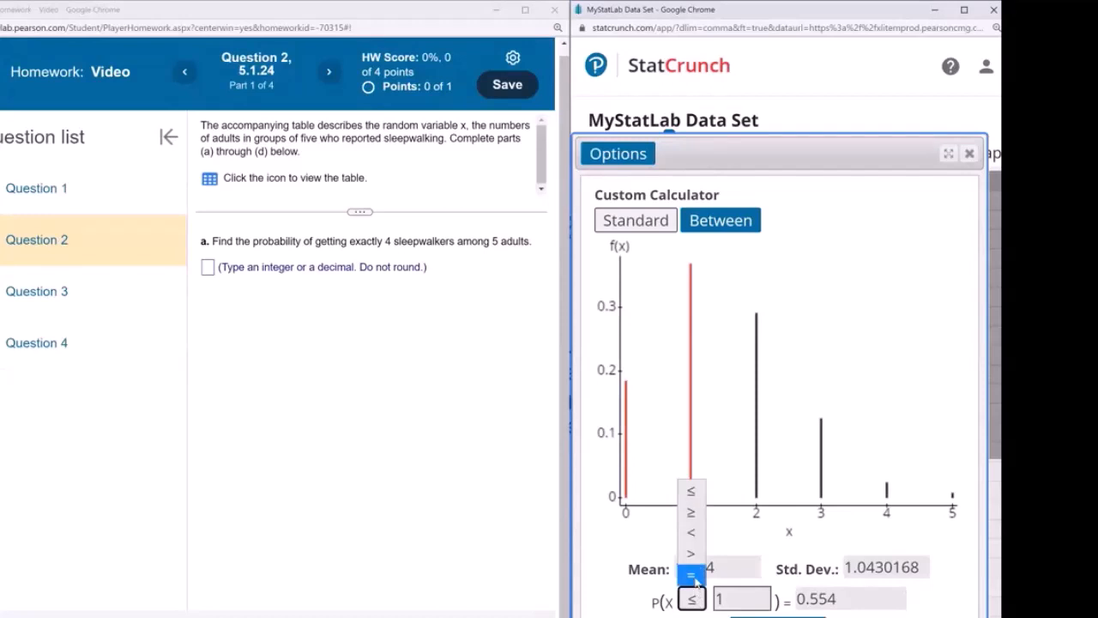
left_click(693, 579)
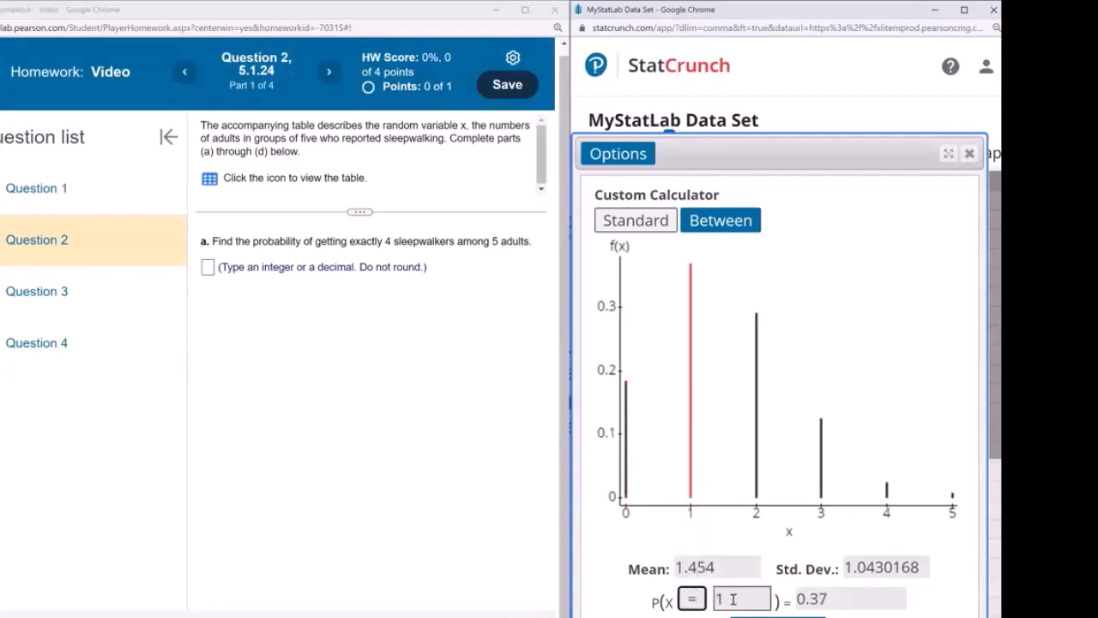
key("Tab")
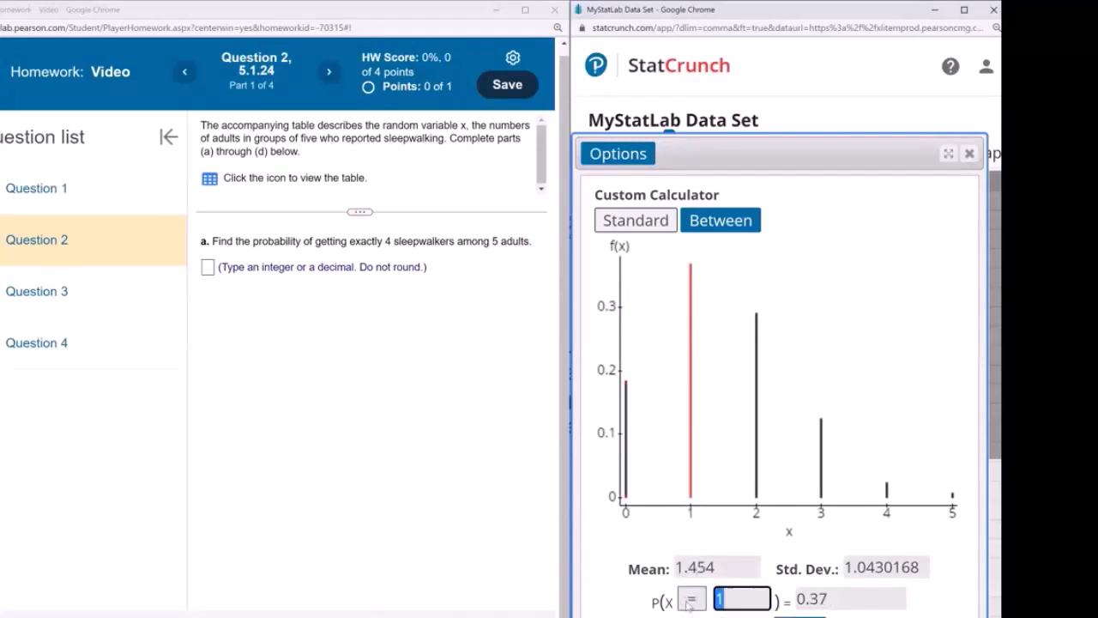
type("4")
key("Return")
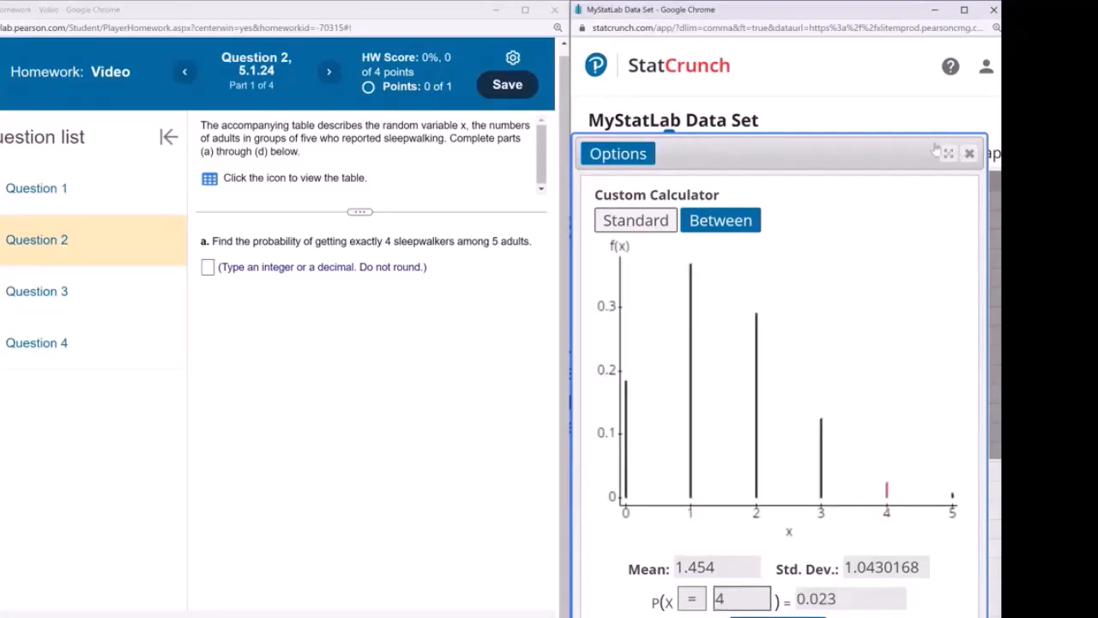
Enter 0.023 as the part a answer and submit it
left_click(209, 269)
type("0.")
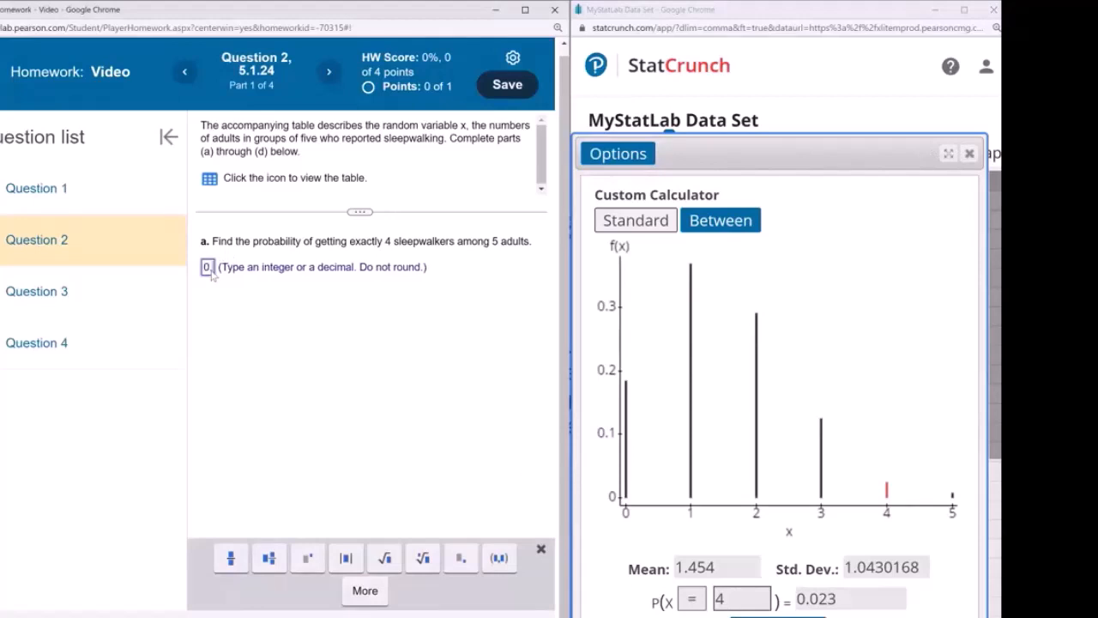
type("023")
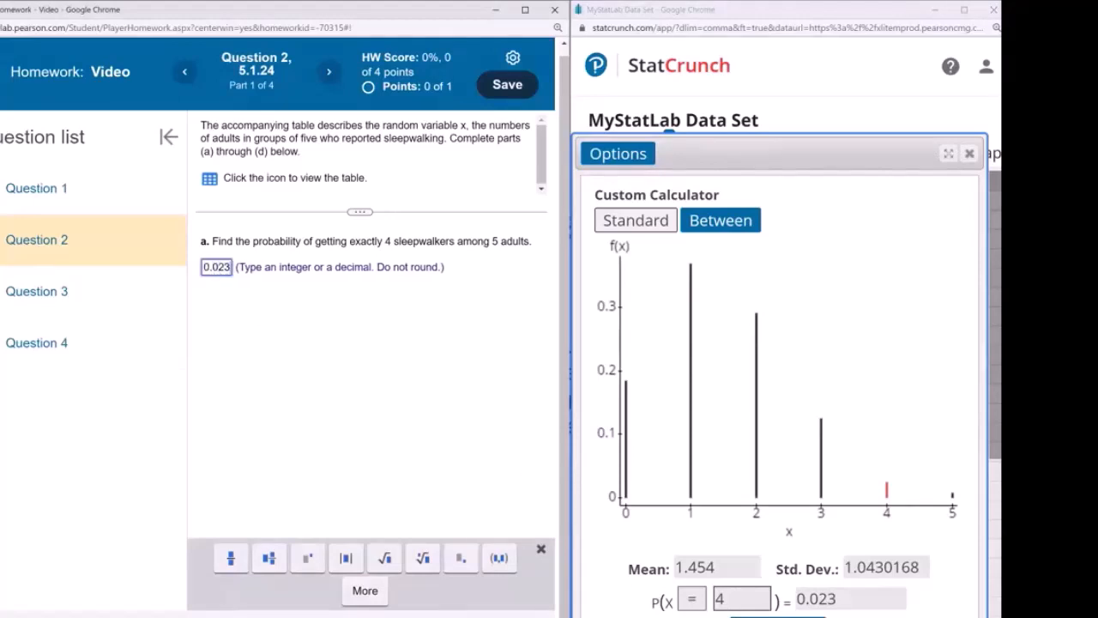
key("Return")
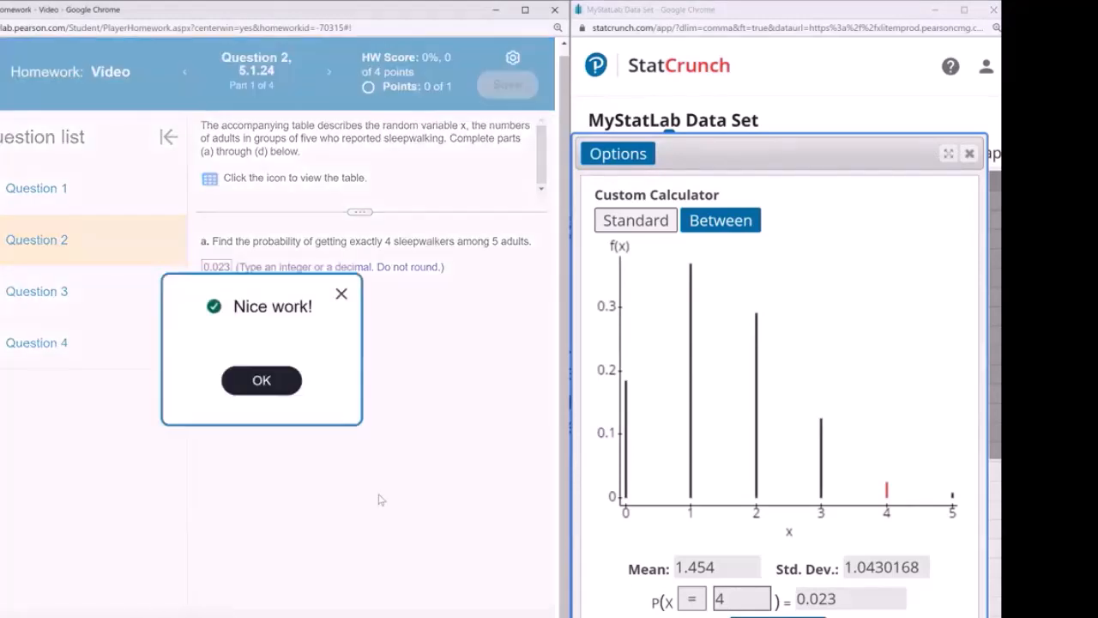
left_click(272, 388)
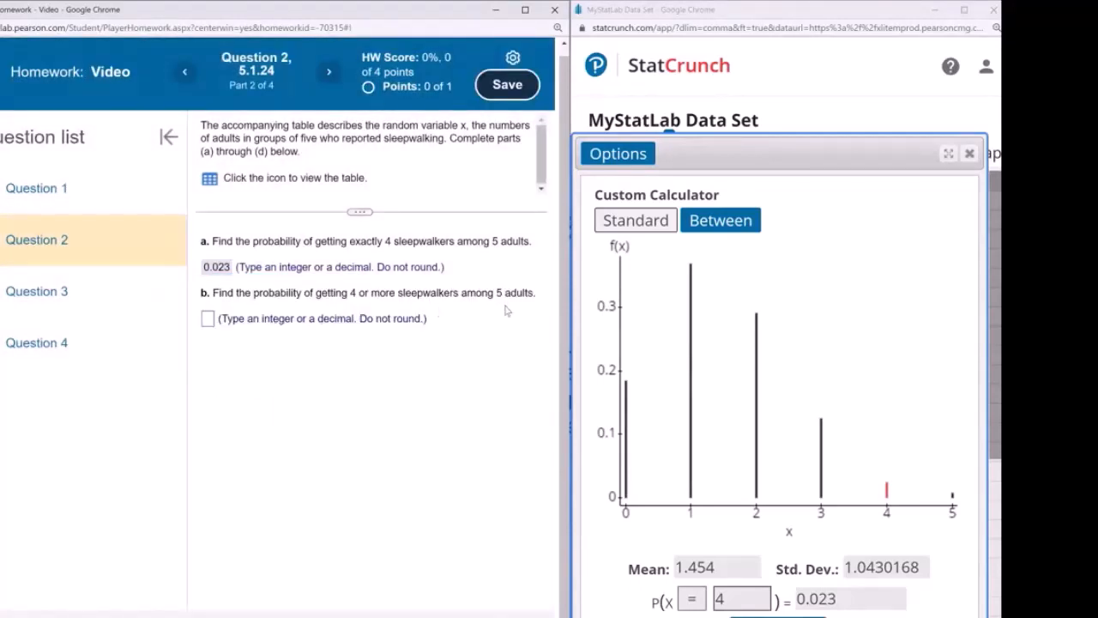
Recompute the probability as P(X ≥ 4) in StatCrunch, giving 0.03
left_click(700, 605)
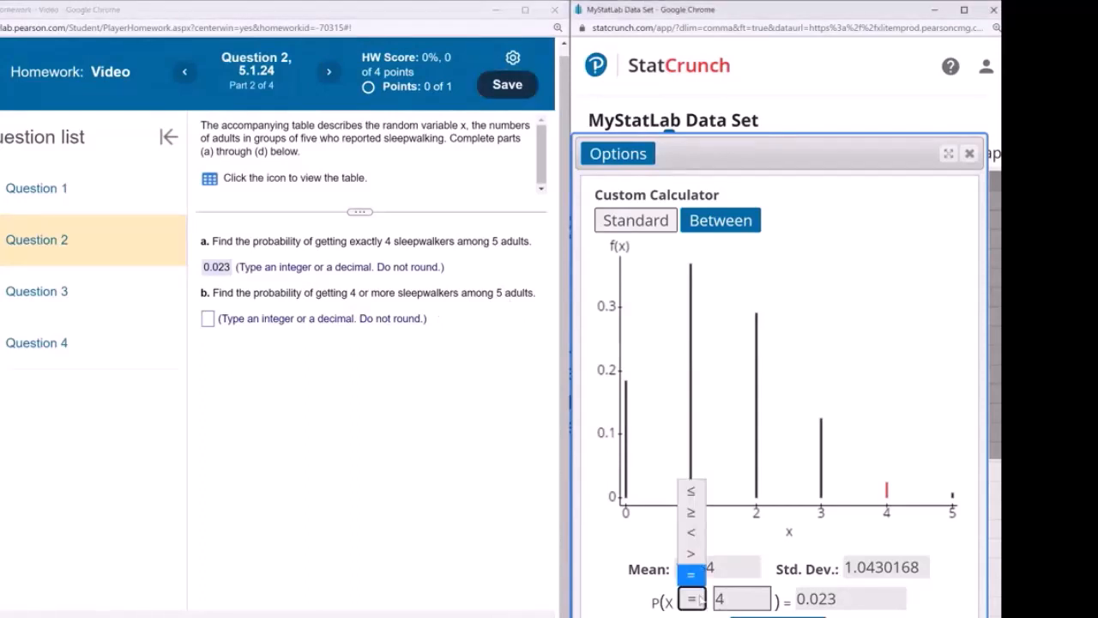
left_click(692, 513)
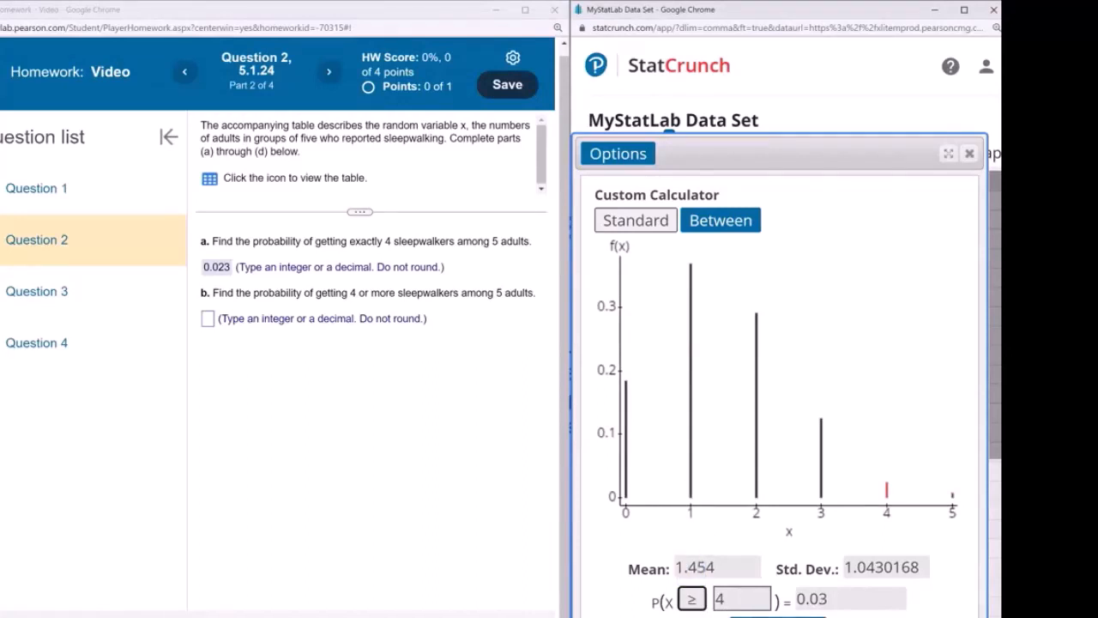
left_click(756, 603)
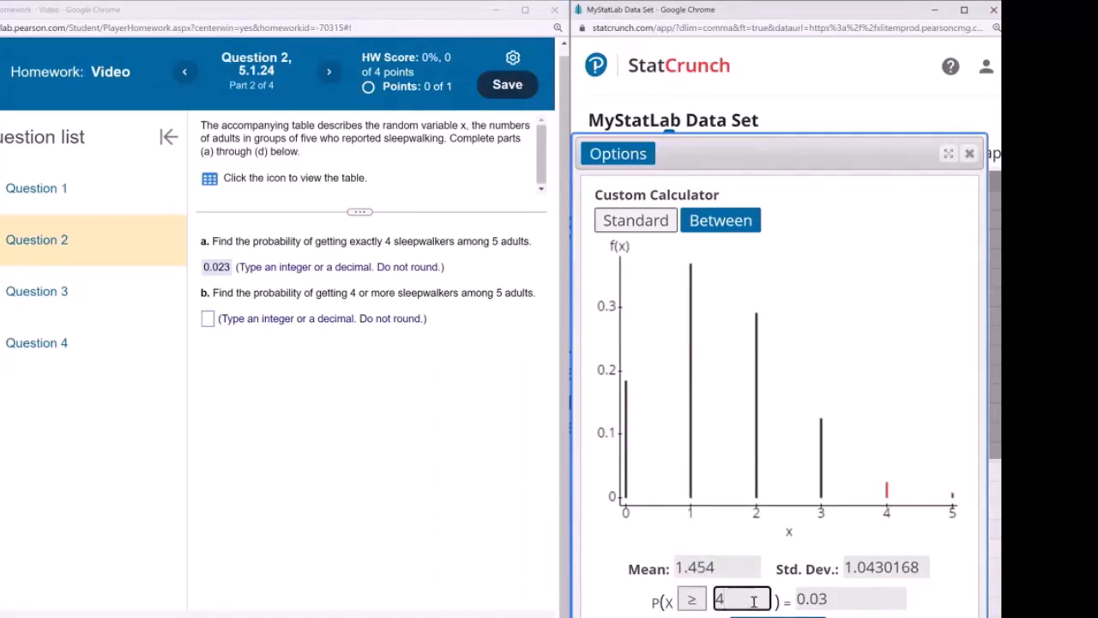
key("BackSpace")
type("4")
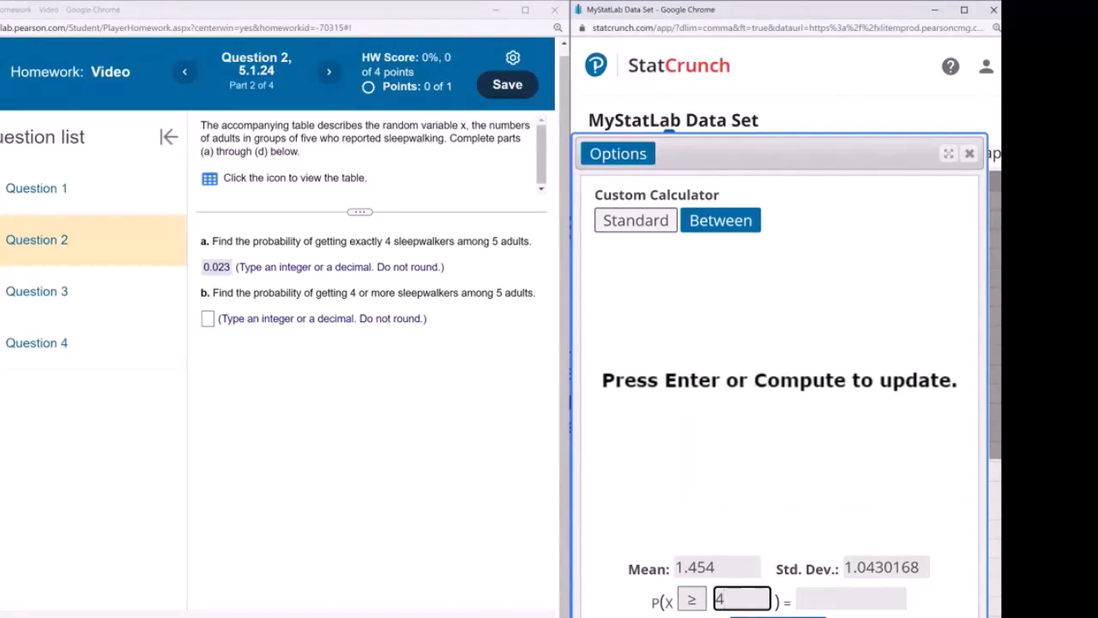
key("Return")
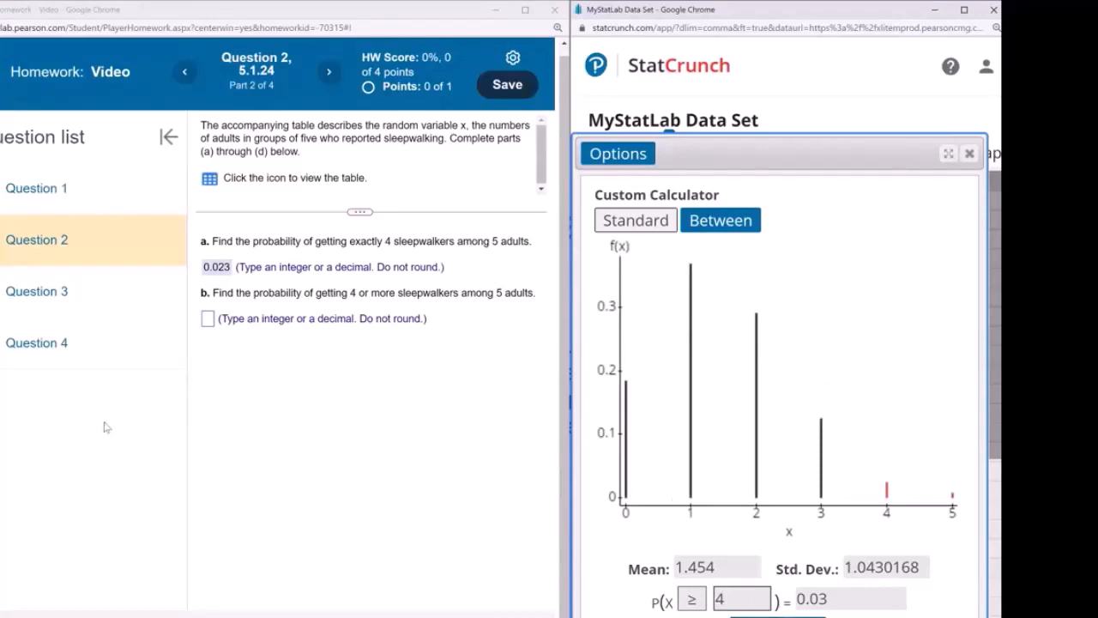
Enter 0.03 as the part b answer and submit it
left_click(206, 319)
type("0.03")
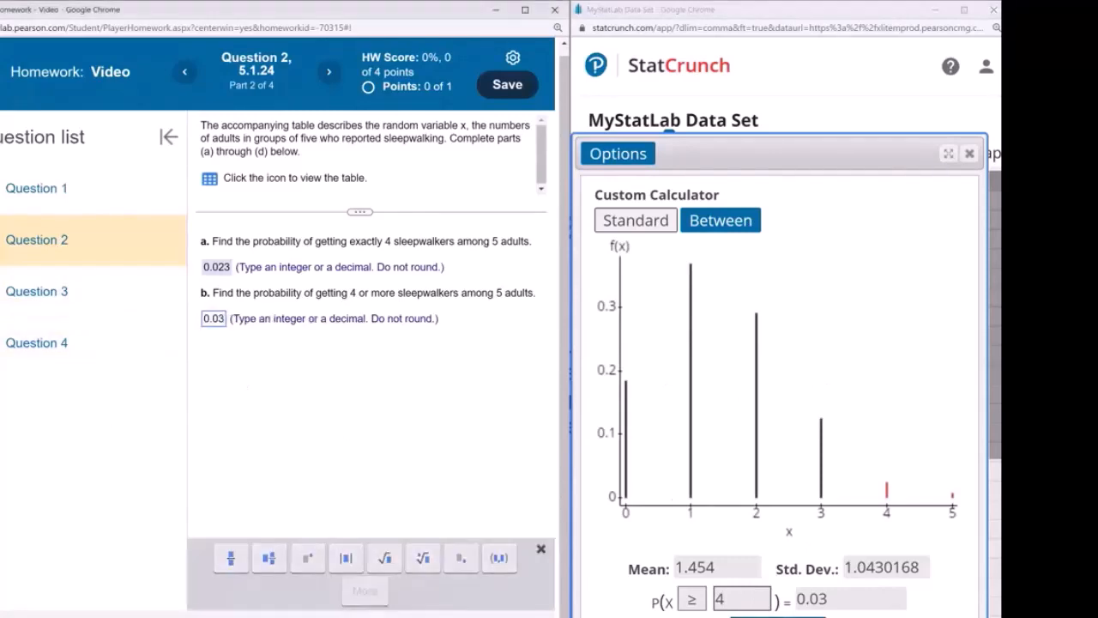
key("Return")
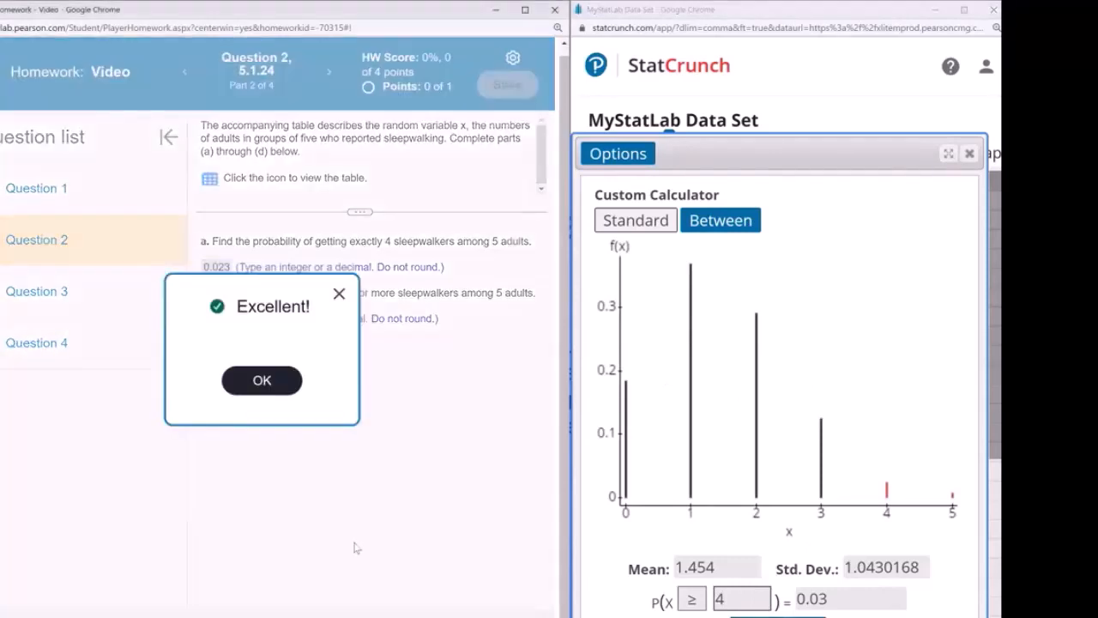
left_click(268, 380)
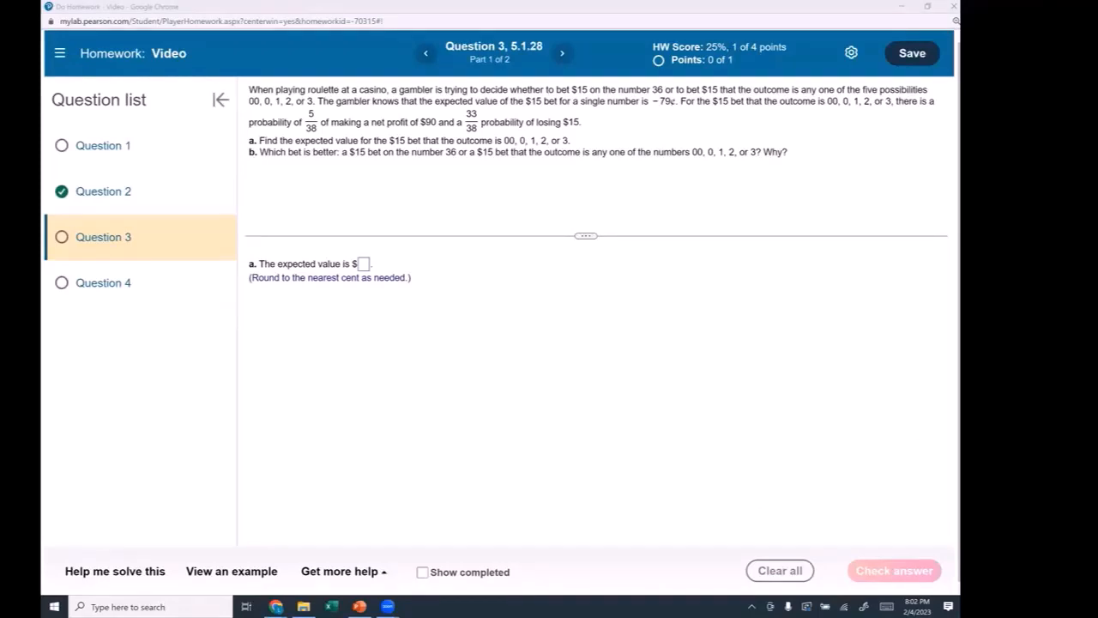
Underline the losing outcomes and sketch a table with LOSE and WIN rows and an x column
left_click_drag(249, 109, 306, 110)
left_click_drag(330, 297, 331, 369)
left_click_drag(329, 298, 526, 293)
left_click_drag(331, 369, 526, 293)
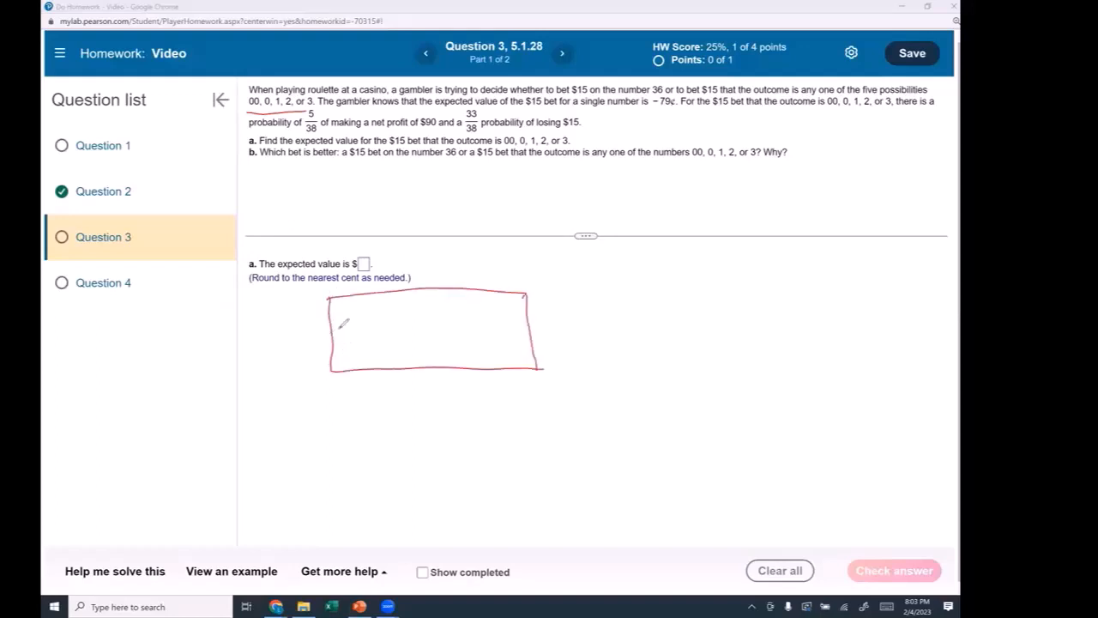
left_click_drag(339, 318, 347, 329)
mouse_move(353, 322)
left_mouse_down()
mouse_move(371, 329)
mouse_move(363, 361)
left_mouse_up()
left_click_drag(368, 361, 376, 361)
left_click_drag(391, 291, 399, 370)
left_click_drag(409, 293, 441, 371)
Add P(x) and xP(x) column headings to the hand-drawn table
left_click_drag(446, 307, 455, 302)
mouse_move(466, 294)
left_mouse_down()
mouse_move(464, 308)
mouse_move(475, 306)
left_mouse_up()
left_click_drag(474, 298, 502, 371)
left_click(526, 297)
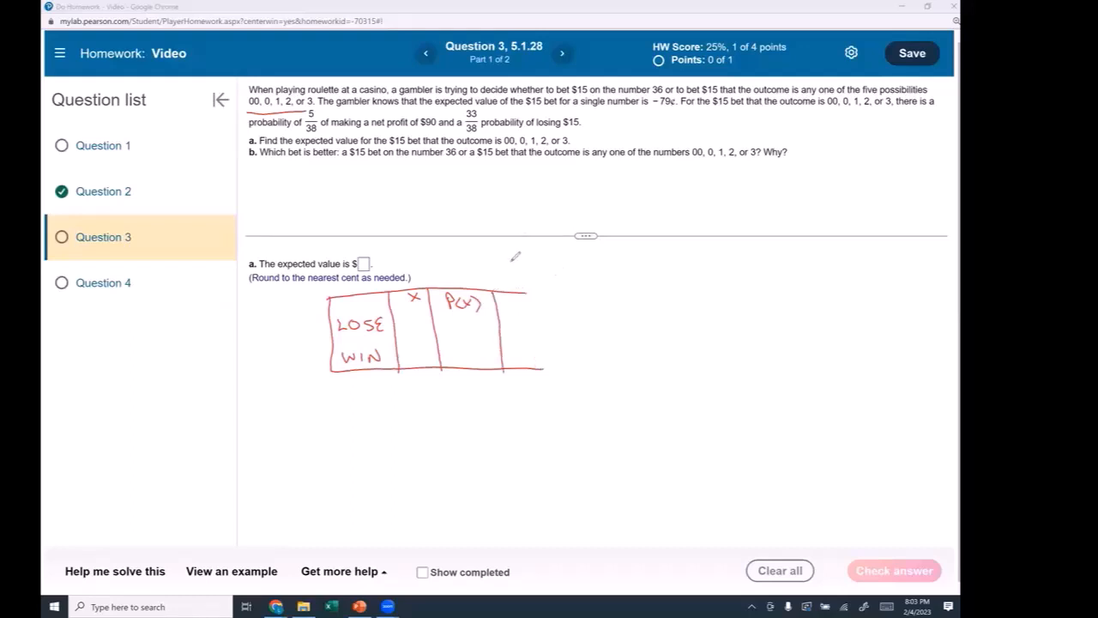
left_click_drag(512, 299, 525, 309)
left_click_drag(525, 295, 558, 307)
mouse_move(559, 296)
left_mouse_down()
mouse_move(550, 307)
mouse_move(582, 329)
mouse_move(550, 367)
left_mouse_up()
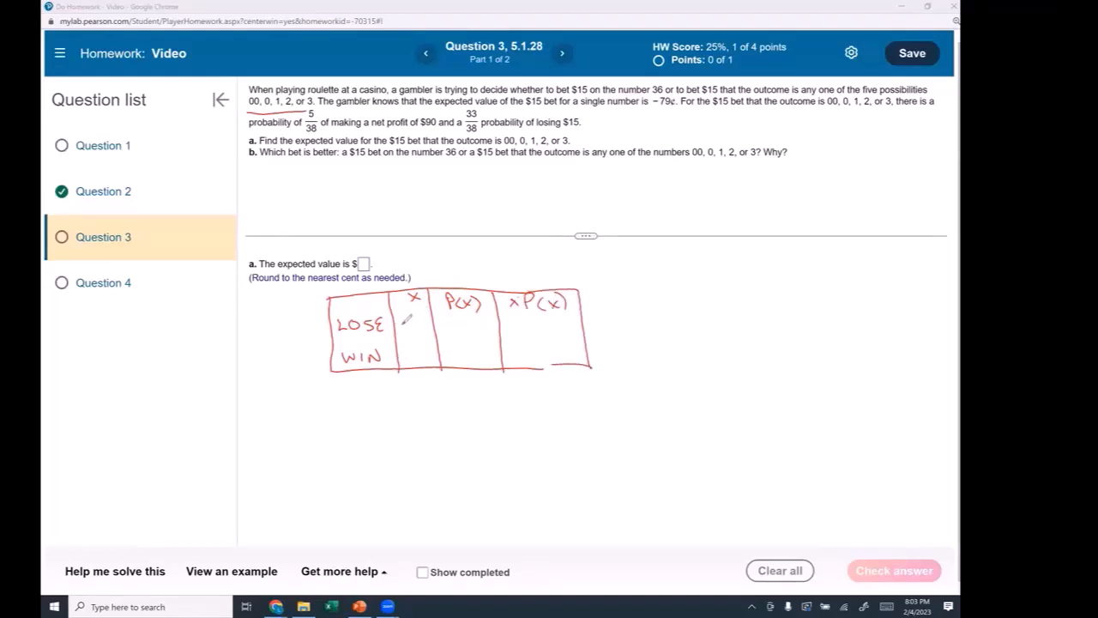
Fill the LOSE row with -15, 33/38 and -13.03
left_click_drag(398, 326, 416, 333)
mouse_move(451, 315)
left_mouse_down()
mouse_move(467, 326)
mouse_move(457, 338)
mouse_move(464, 330)
left_mouse_up()
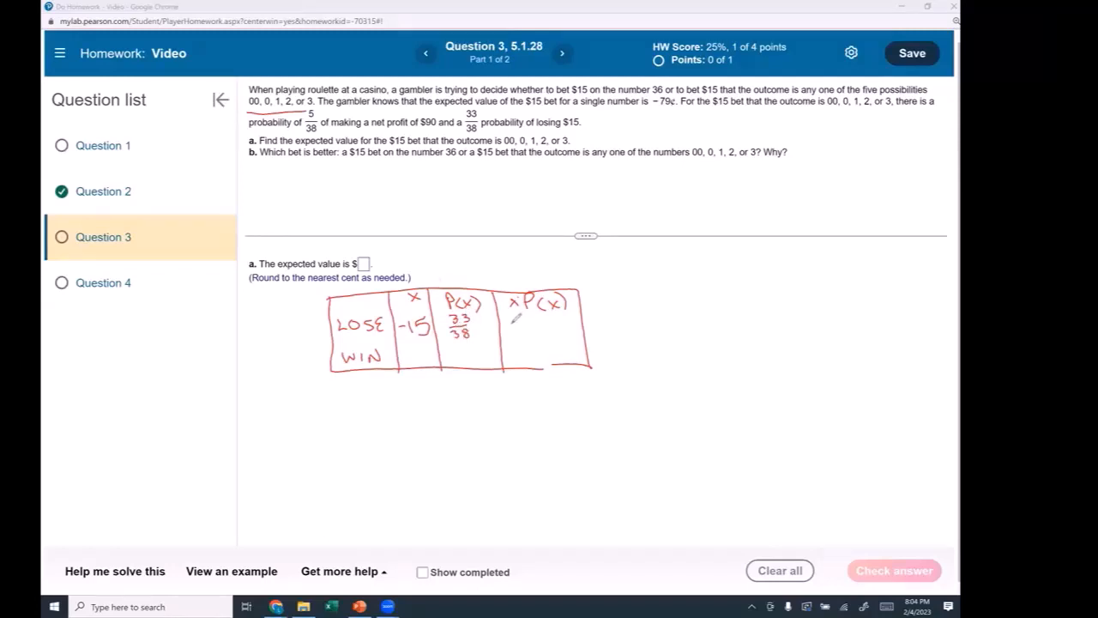
mouse_move(508, 324)
left_mouse_down()
mouse_move(562, 319)
mouse_move(568, 331)
left_mouse_up()
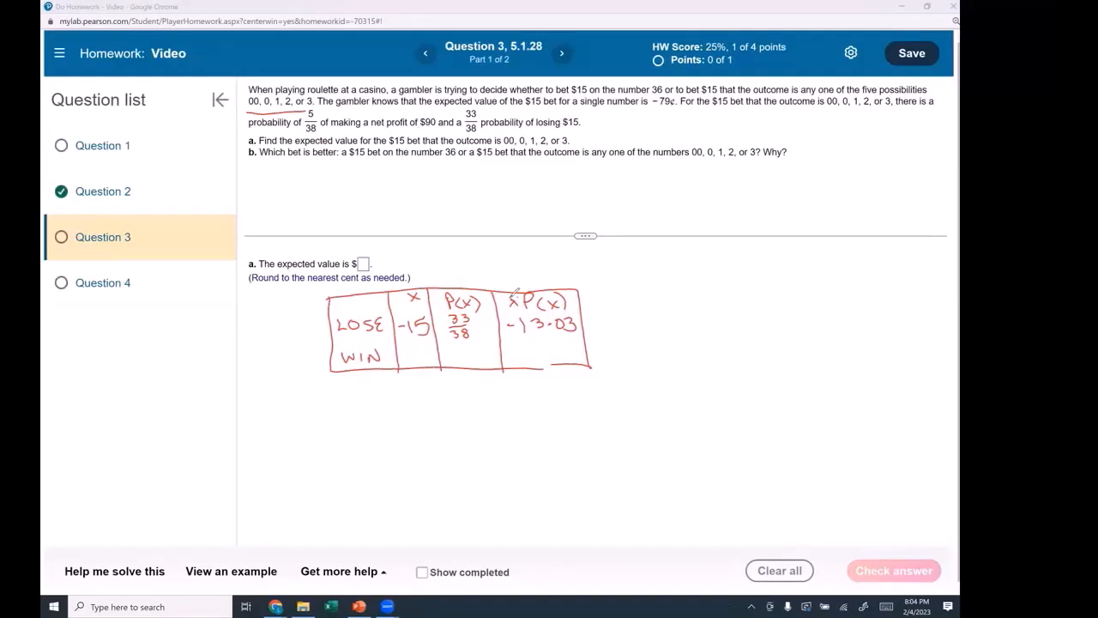
Fill the WIN row with 90, 5/38 and 11.84, underlining the $90 net profit
left_click_drag(473, 132, 487, 129)
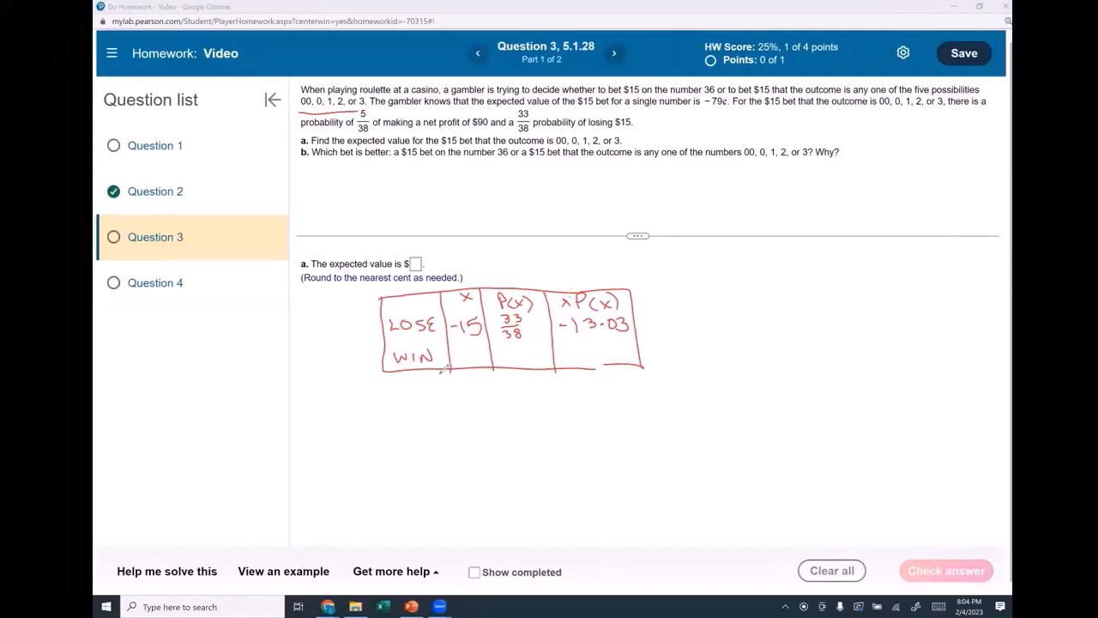
left_click_drag(508, 343, 507, 359)
left_click_drag(524, 345, 521, 351)
left_click_drag(520, 356, 533, 354)
left_click_drag(522, 361, 534, 366)
left_click_drag(534, 341, 537, 372)
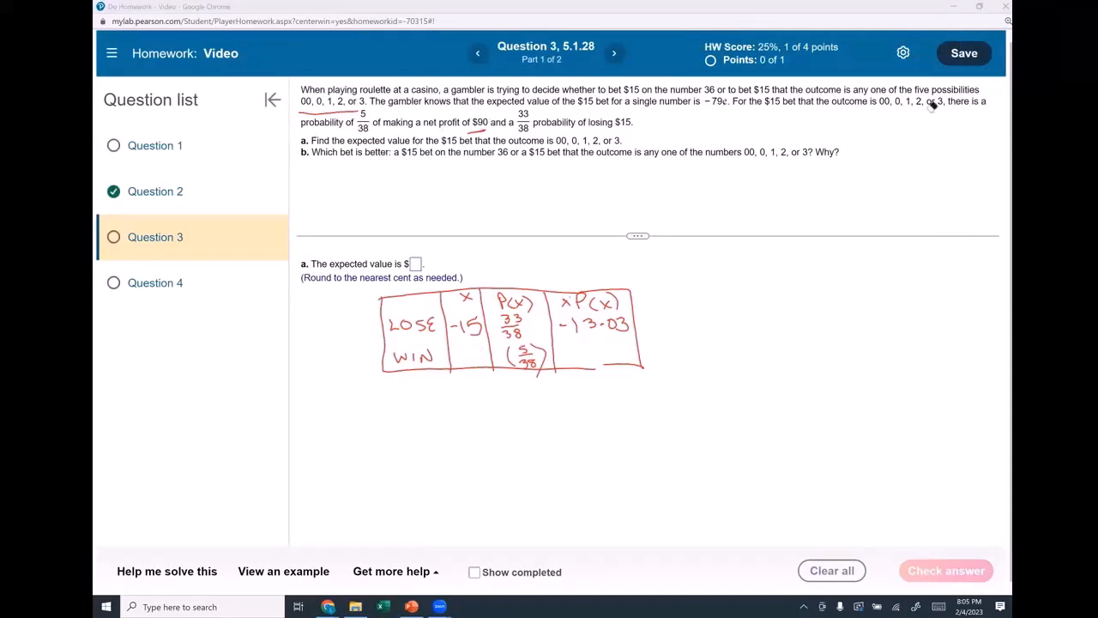
left_click_drag(466, 350, 462, 362)
left_click_drag(475, 350, 473, 351)
mouse_move(580, 344)
left_mouse_down()
mouse_move(579, 360)
mouse_move(628, 351)
left_mouse_up()
left_click(603, 356)
mouse_move(626, 344)
left_mouse_down()
mouse_move(628, 361)
mouse_move(607, 364)
left_mouse_up()
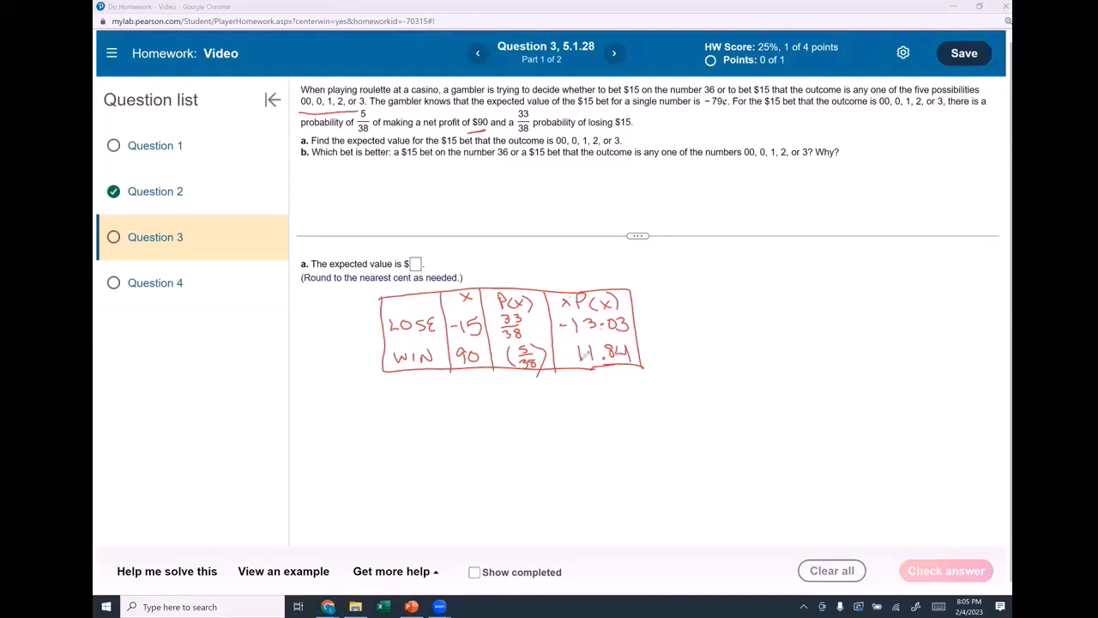
Write the -1.19 total labelled Expected Value and check the part a answer
mouse_move(574, 387)
left_mouse_down()
mouse_move(622, 392)
mouse_move(638, 374)
mouse_move(643, 395)
mouse_move(696, 390)
left_mouse_up()
left_click(610, 393)
mouse_move(702, 376)
left_mouse_down()
mouse_move(726, 396)
mouse_move(743, 378)
left_mouse_up()
left_click_drag(772, 371, 764, 380)
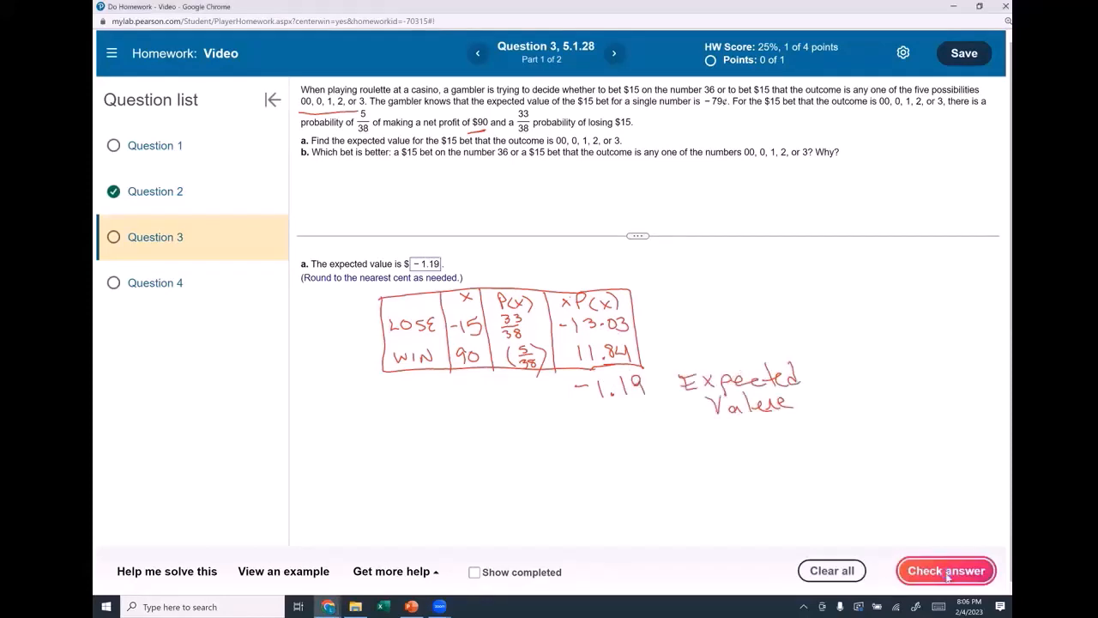
left_click(948, 571)
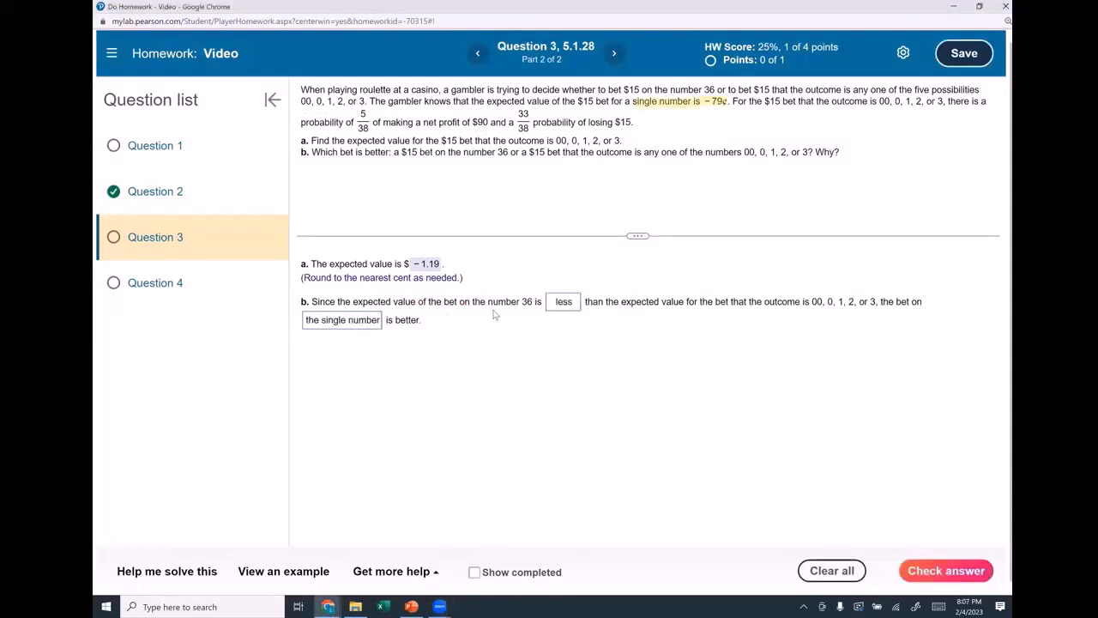
Choose greater for part b, note -79¢ > -1.19, and submit Question 3
left_click(568, 308)
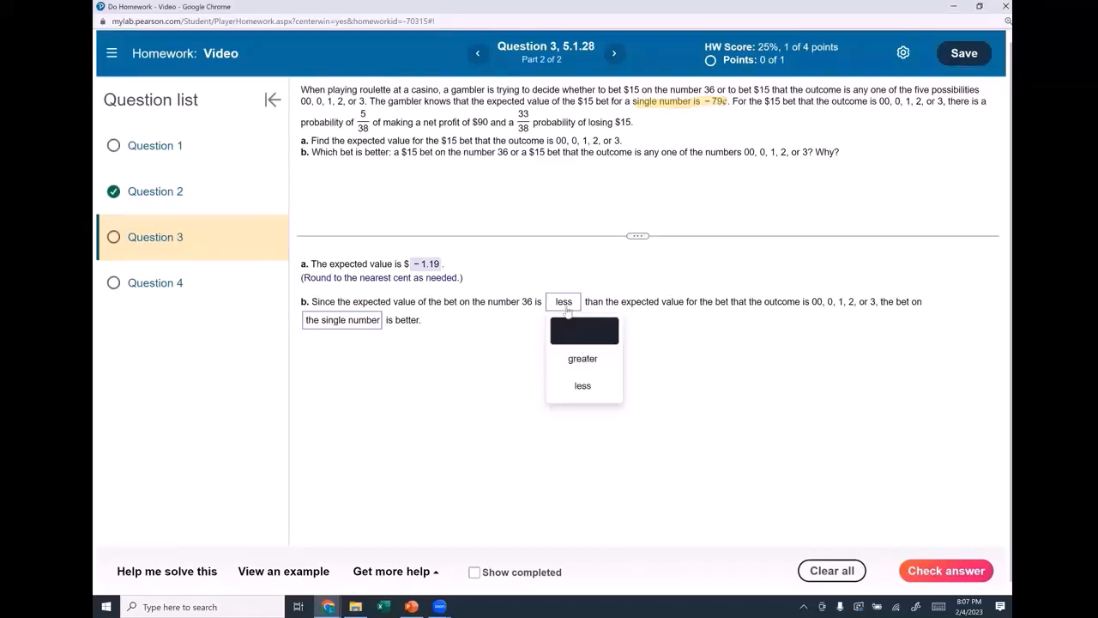
left_click(582, 358)
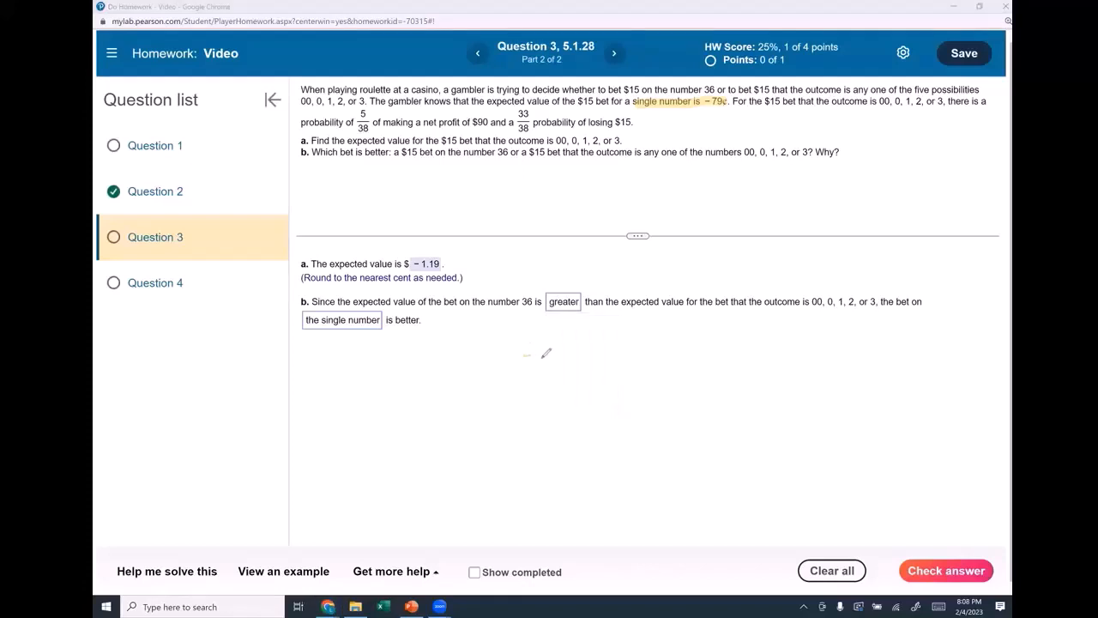
mouse_move(549, 349)
left_mouse_down()
mouse_move(547, 366)
mouse_move(652, 352)
mouse_move(703, 359)
left_mouse_up()
left_click(675, 357)
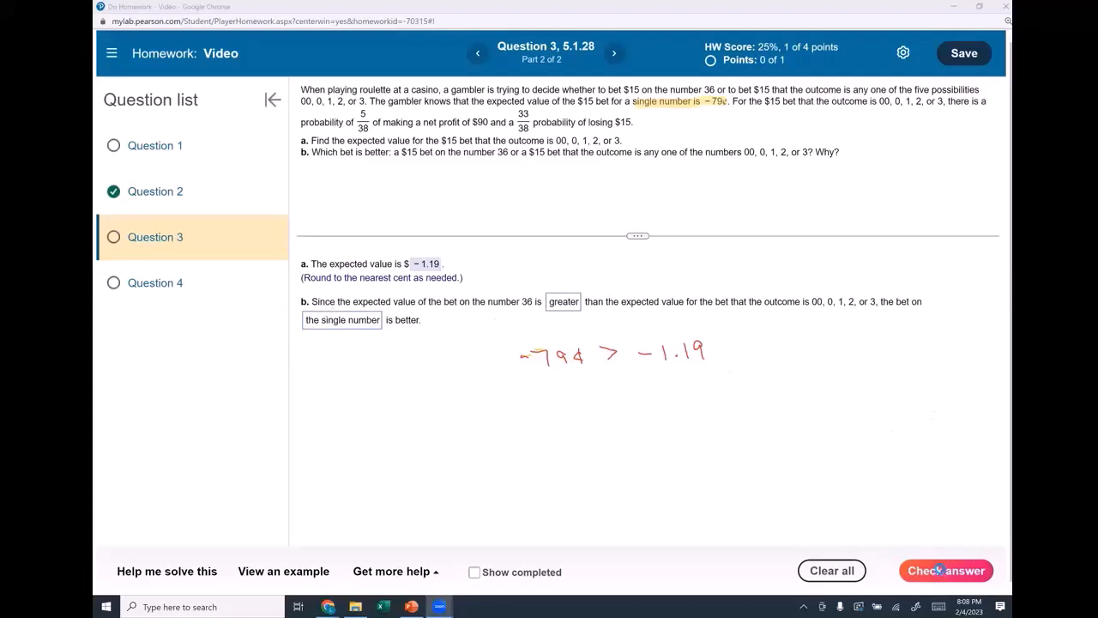
left_click(941, 571)
left_click(557, 343)
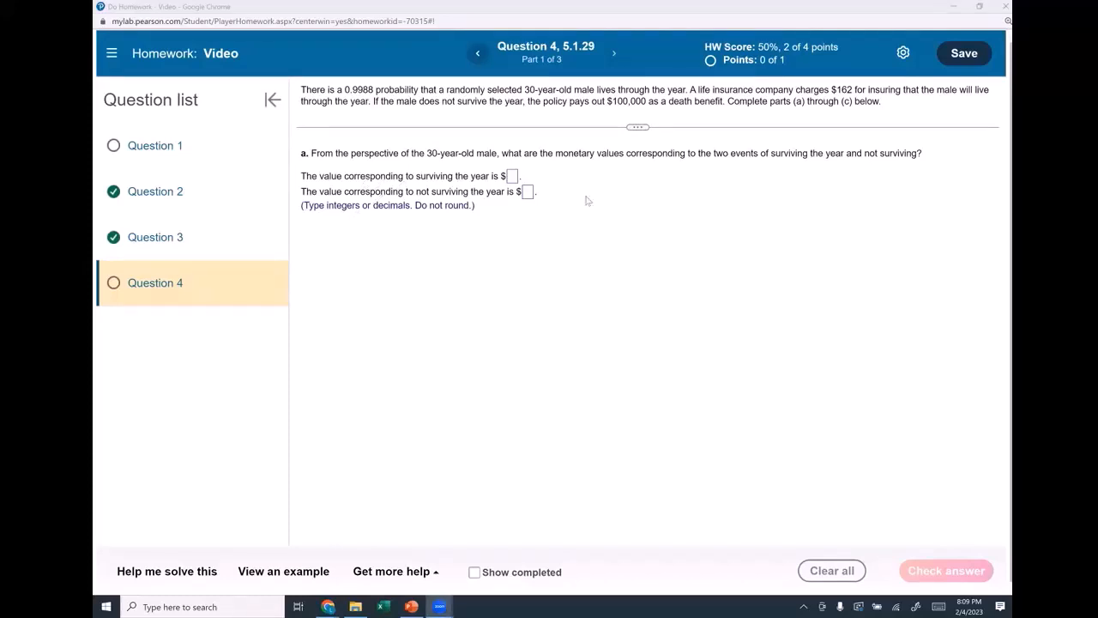
Enter -162 for surviving and 99838 for not surviving, then submit part a
left_click(512, 177)
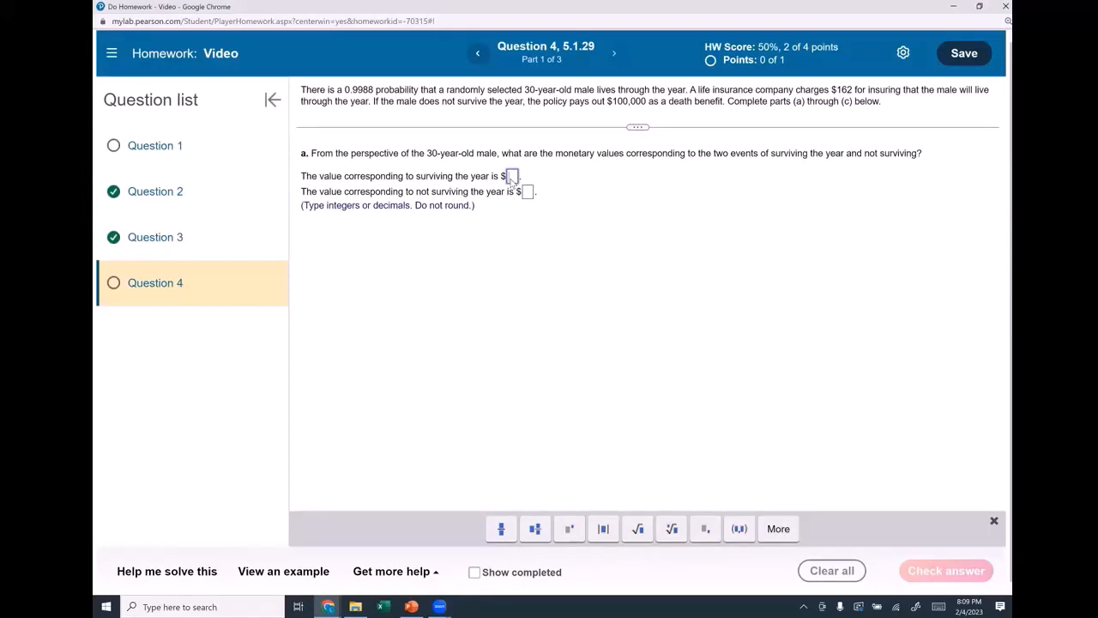
type("-162")
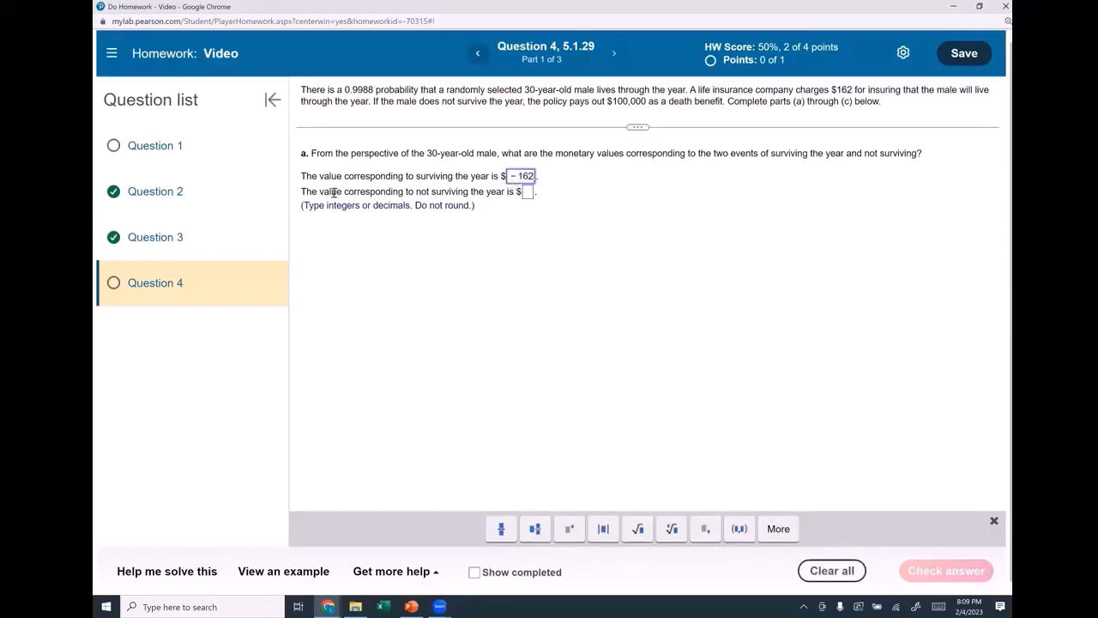
left_click(528, 192)
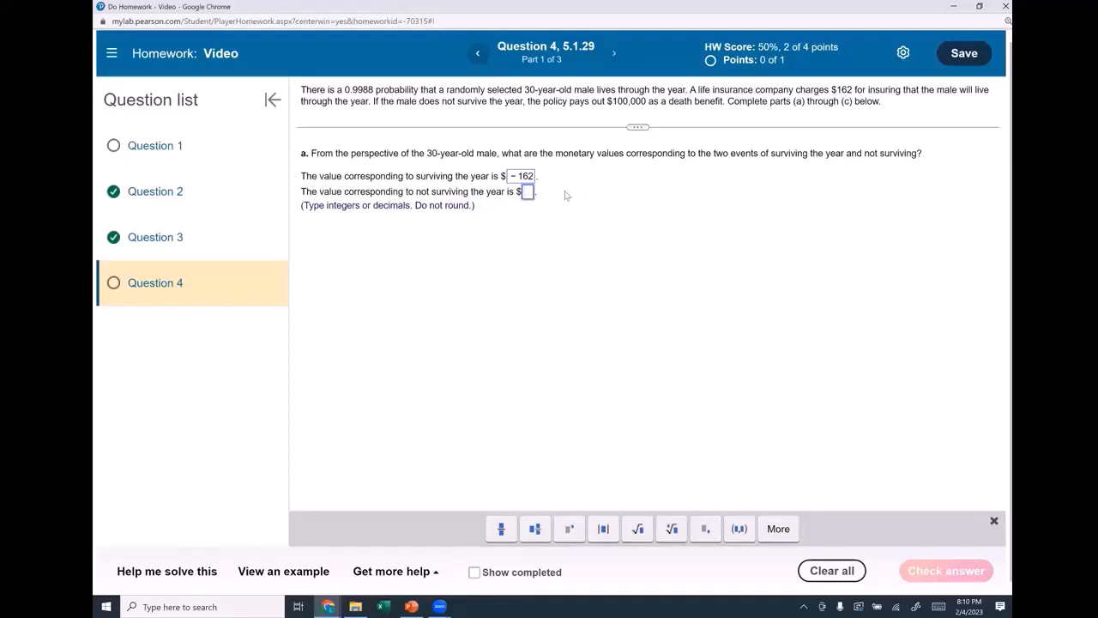
type("99838")
key("Return")
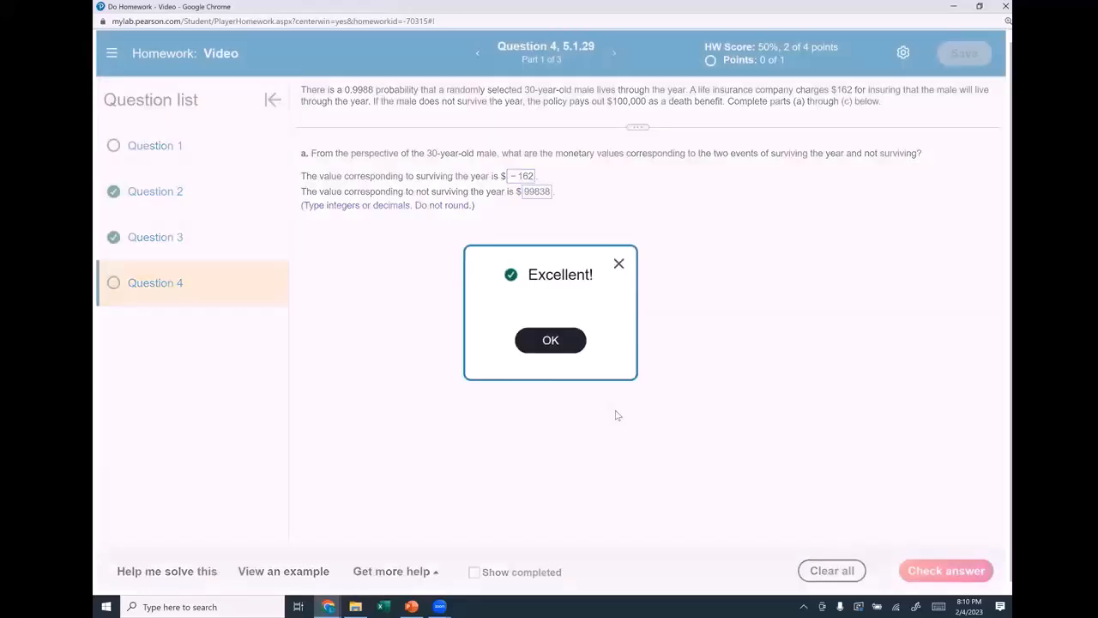
left_click(556, 341)
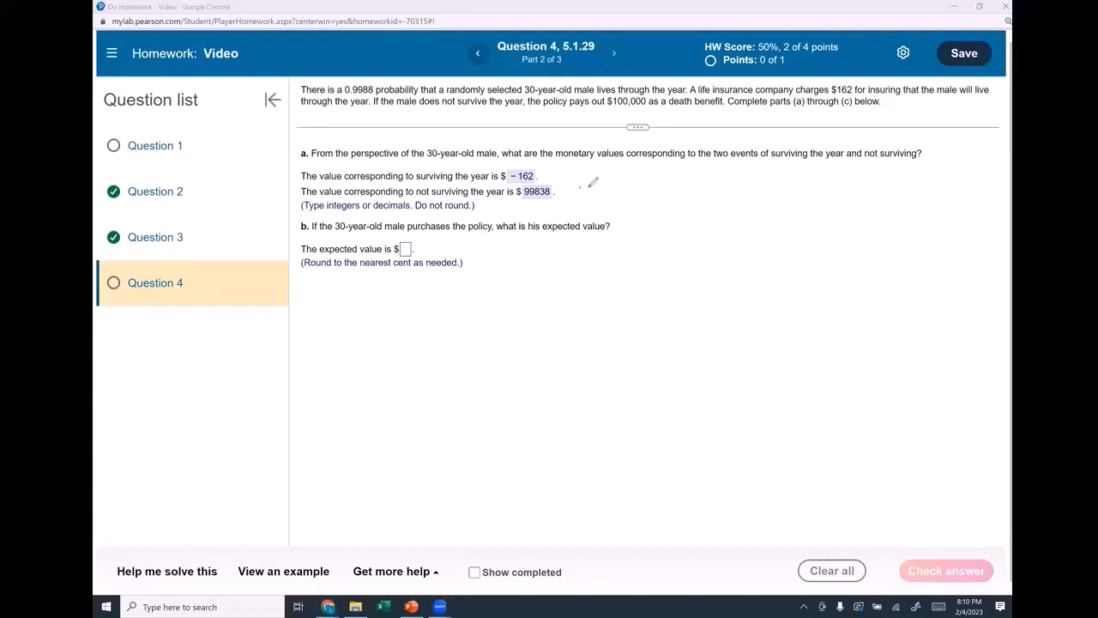
Write 100,000 − 162 beside 99838 and draw a table box with a SURVIVES row
mouse_move(581, 186)
left_mouse_down()
mouse_move(582, 196)
mouse_move(643, 192)
left_mouse_up()
left_click_drag(653, 194, 705, 197)
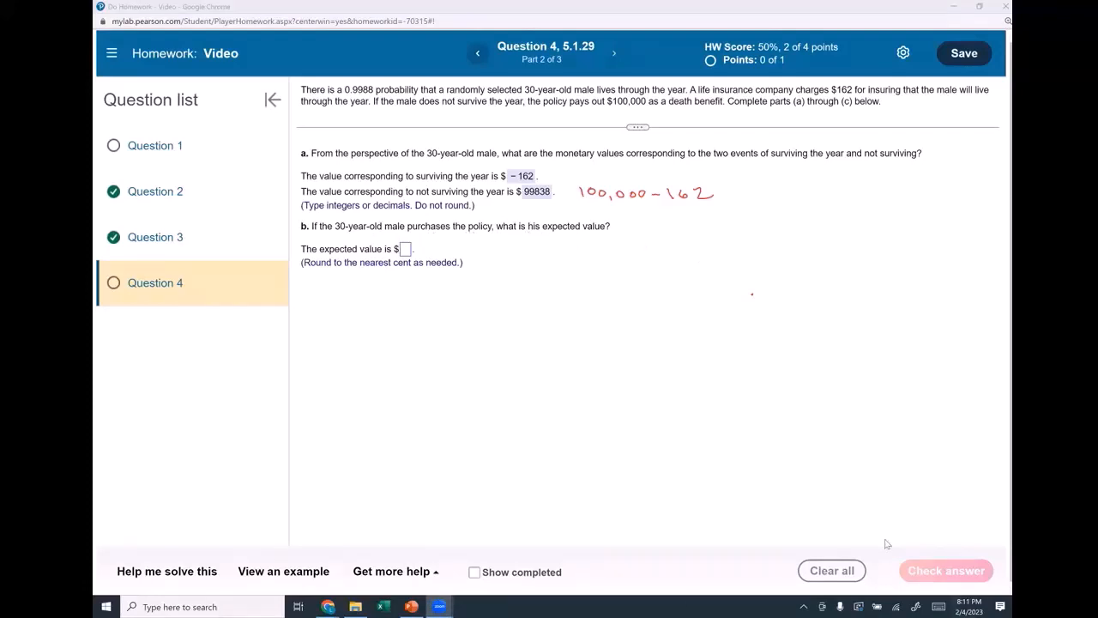
left_click_drag(465, 285, 474, 391)
left_click_drag(465, 285, 665, 287)
left_click_drag(474, 388, 677, 389)
left_click_drag(667, 286, 678, 391)
mouse_move(490, 307)
left_mouse_down()
mouse_move(486, 323)
mouse_move(545, 319)
mouse_move(554, 390)
left_mouse_up()
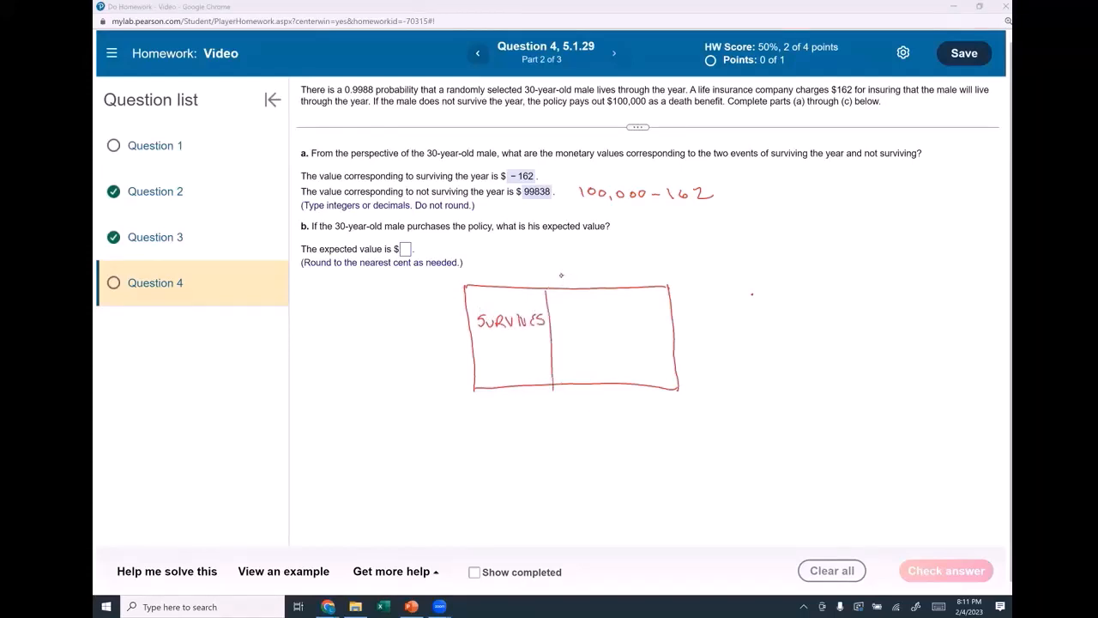
Add X, P(x), xP(x) headings and fill the surviving row with .9988 and -161.81
mouse_move(561, 273)
left_mouse_down()
mouse_move(576, 284)
mouse_move(564, 285)
mouse_move(570, 318)
mouse_move(620, 318)
mouse_move(624, 388)
left_mouse_up()
left_click_drag(630, 262, 659, 285)
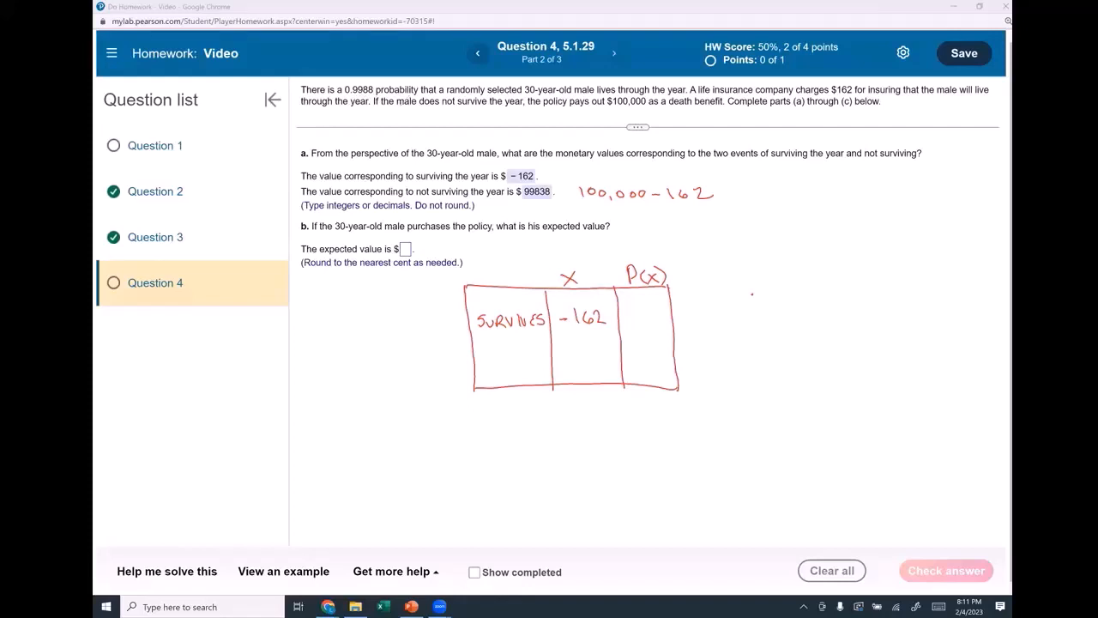
left_click_drag(344, 90, 686, 89)
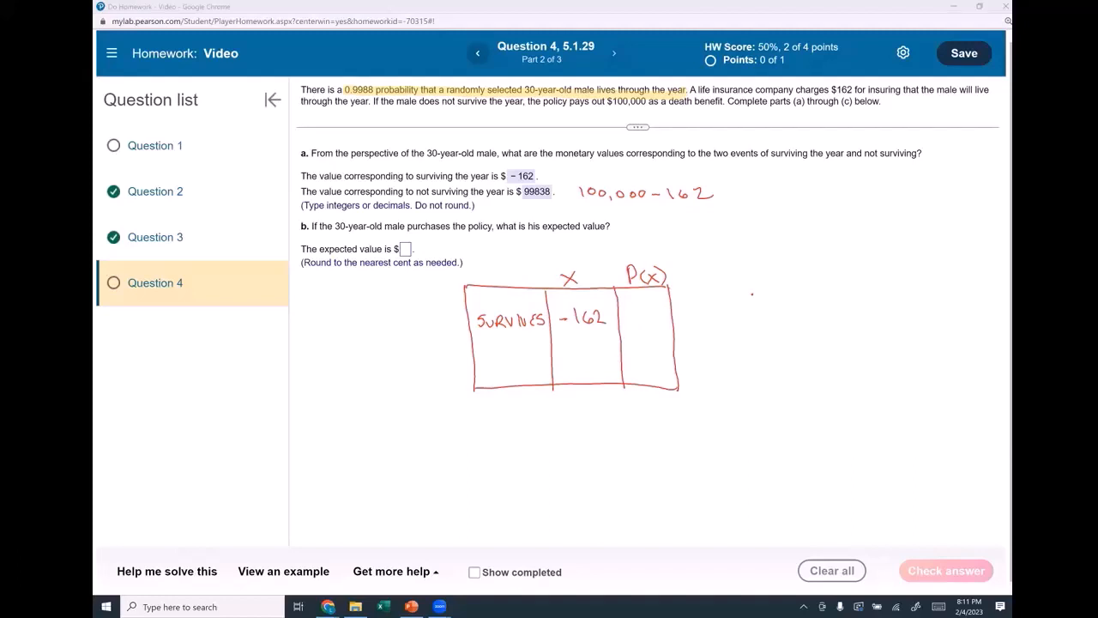
left_click(629, 319)
mouse_move(641, 306)
left_mouse_down()
mouse_move(638, 317)
mouse_move(665, 303)
mouse_move(742, 319)
mouse_move(744, 391)
mouse_move(757, 388)
left_mouse_up()
mouse_move(691, 267)
left_mouse_down()
mouse_move(703, 277)
mouse_move(691, 278)
mouse_move(717, 280)
left_mouse_up()
left_click_drag(724, 271, 734, 279)
left_click_drag(734, 270, 724, 279)
left_click_drag(739, 263, 742, 280)
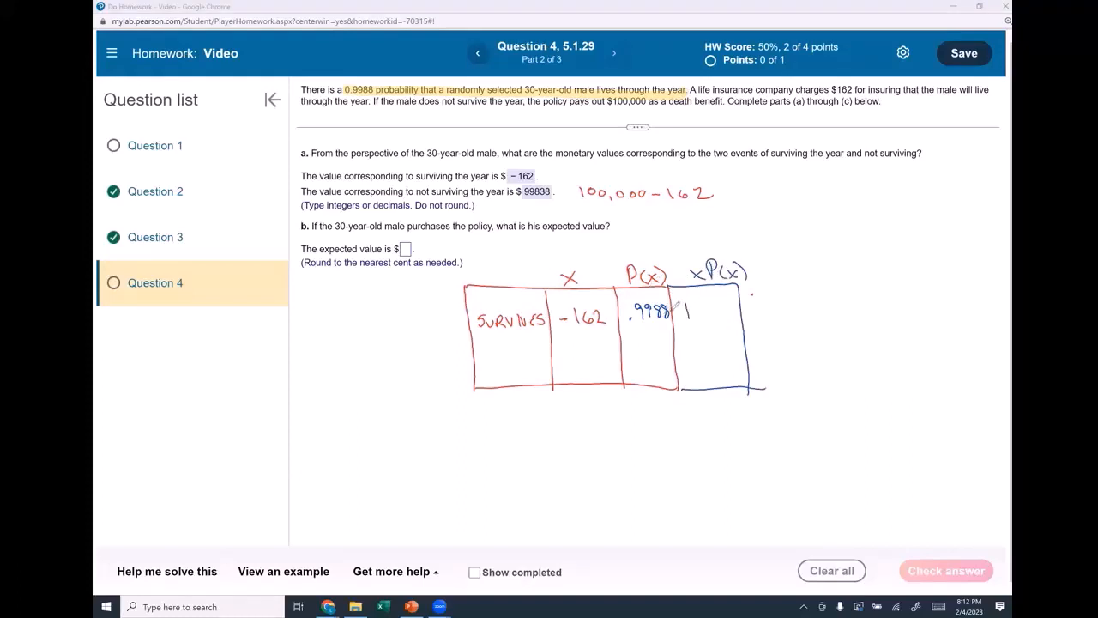
mouse_move(675, 313)
left_mouse_down()
mouse_move(709, 303)
mouse_move(708, 315)
mouse_move(723, 302)
mouse_move(731, 318)
left_mouse_up()
left_click(713, 314)
Fill the NOT SURVIVE row with 99838 and .0012, and draw a total box for the products
mouse_move(486, 347)
left_mouse_down()
mouse_move(494, 370)
mouse_move(544, 377)
mouse_move(543, 364)
left_mouse_up()
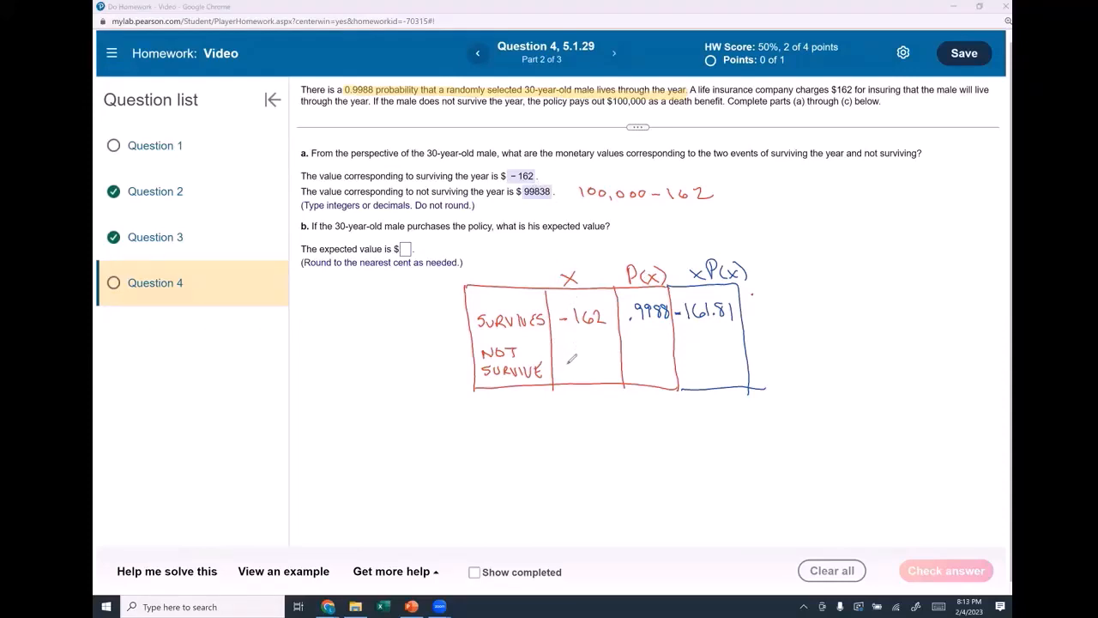
mouse_move(568, 360)
left_mouse_down()
mouse_move(568, 373)
mouse_move(609, 374)
left_mouse_up()
left_click(631, 372)
left_click_drag(643, 364, 677, 376)
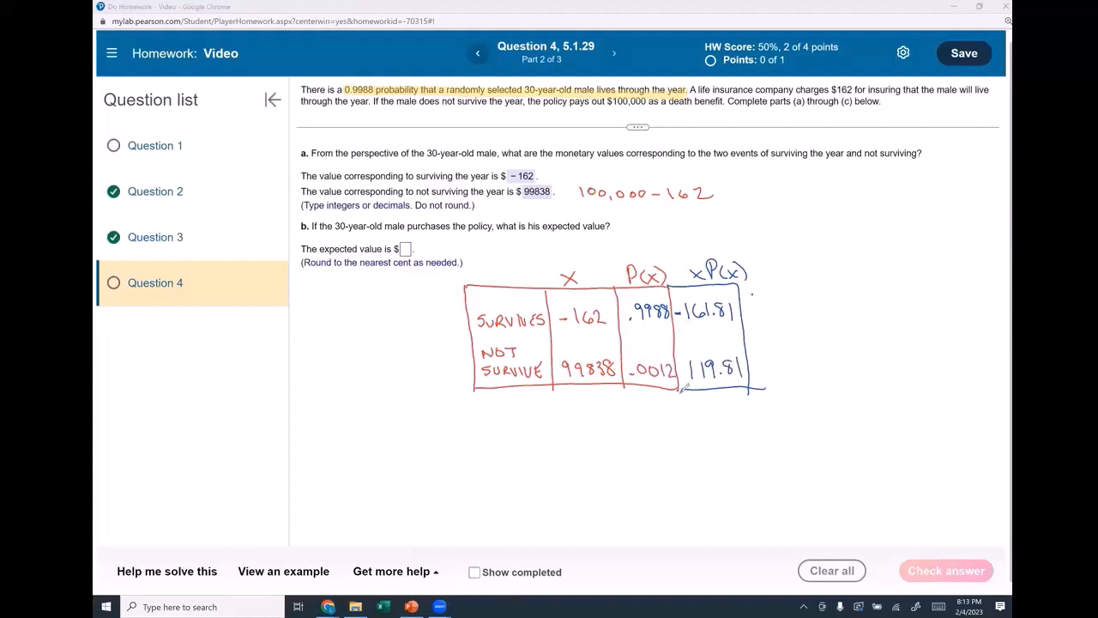
left_click_drag(680, 393, 692, 436)
left_click_drag(755, 388, 682, 443)
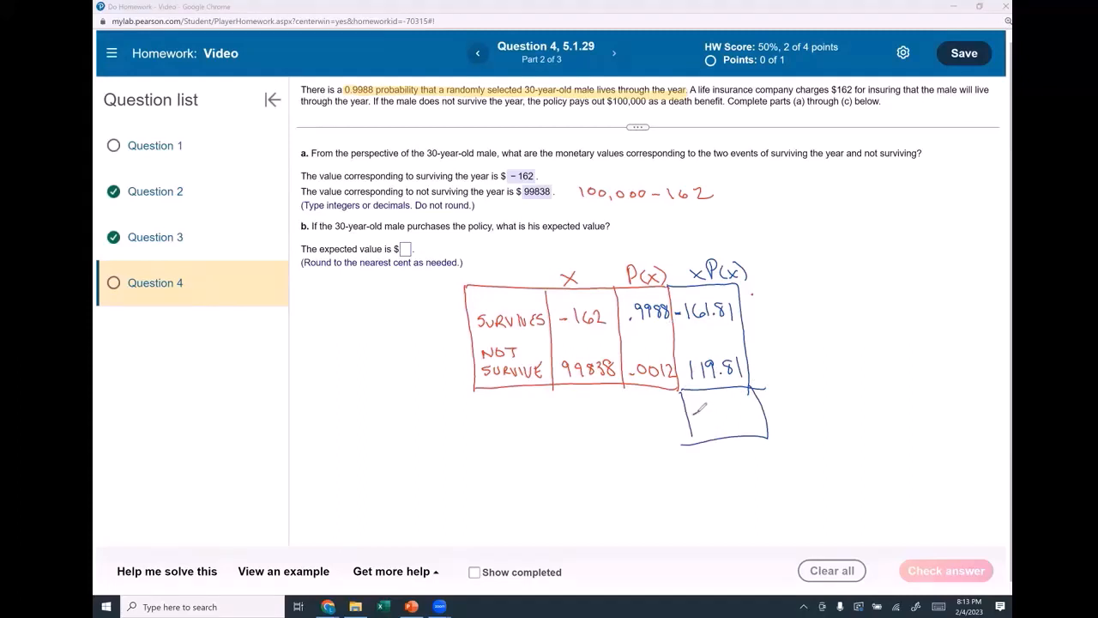
left_click_drag(691, 414, 745, 418)
Answer part b's expected value with -42 and submit it
left_click(406, 249)
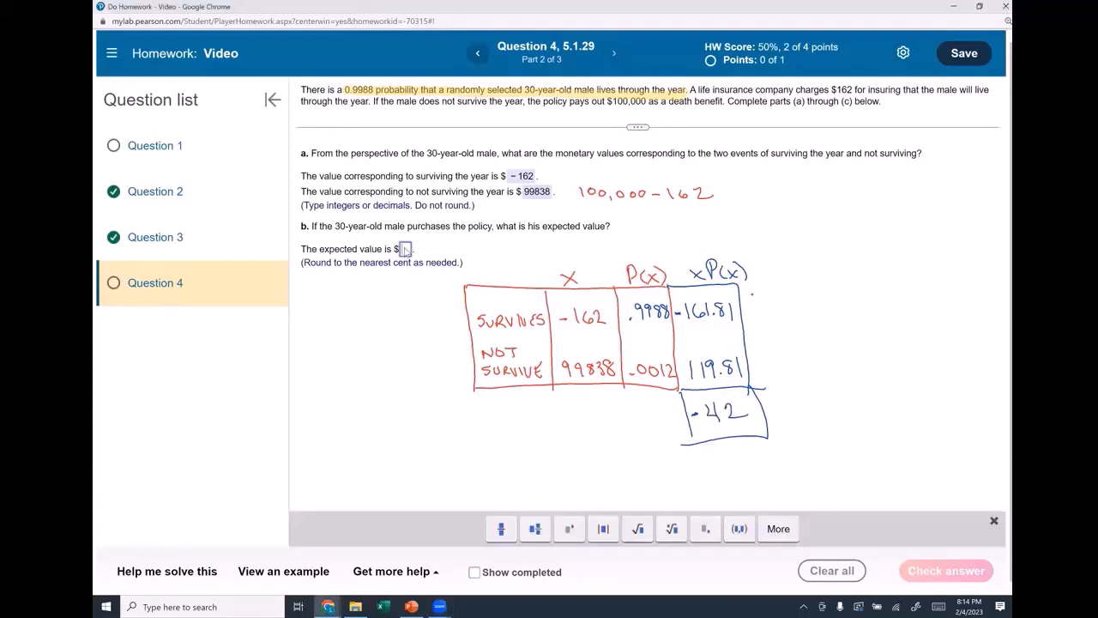
type("-42")
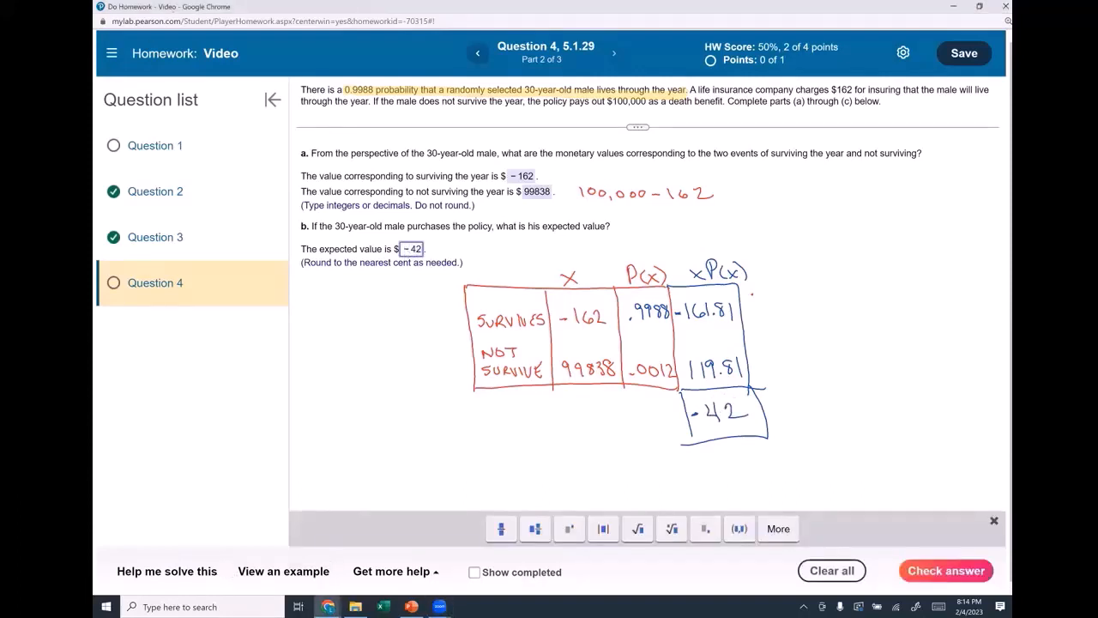
left_click(923, 576)
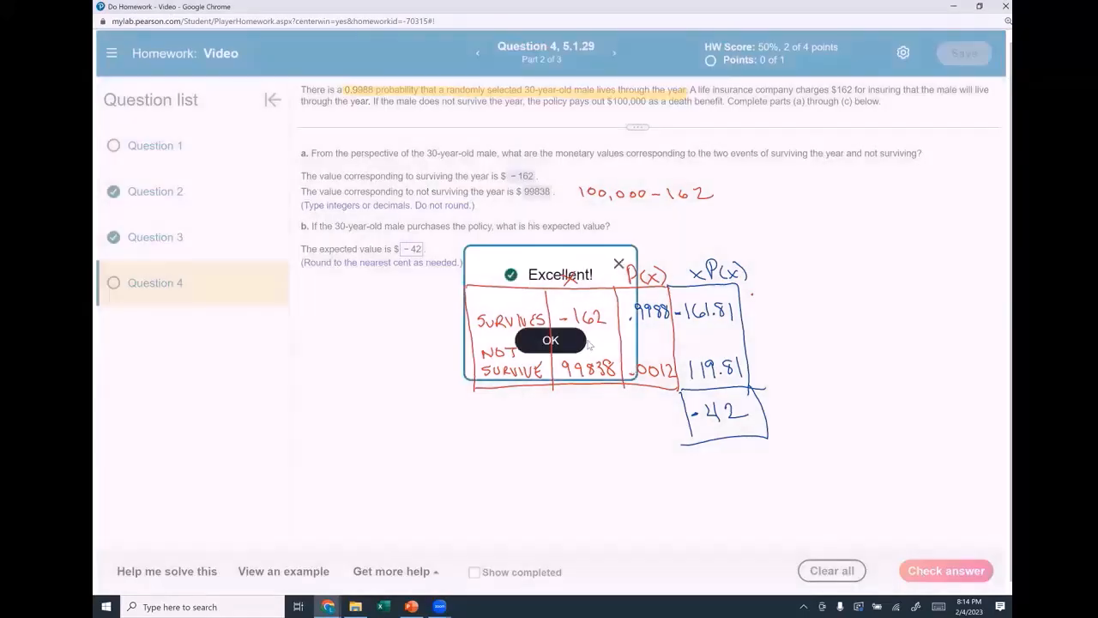
left_click(551, 341)
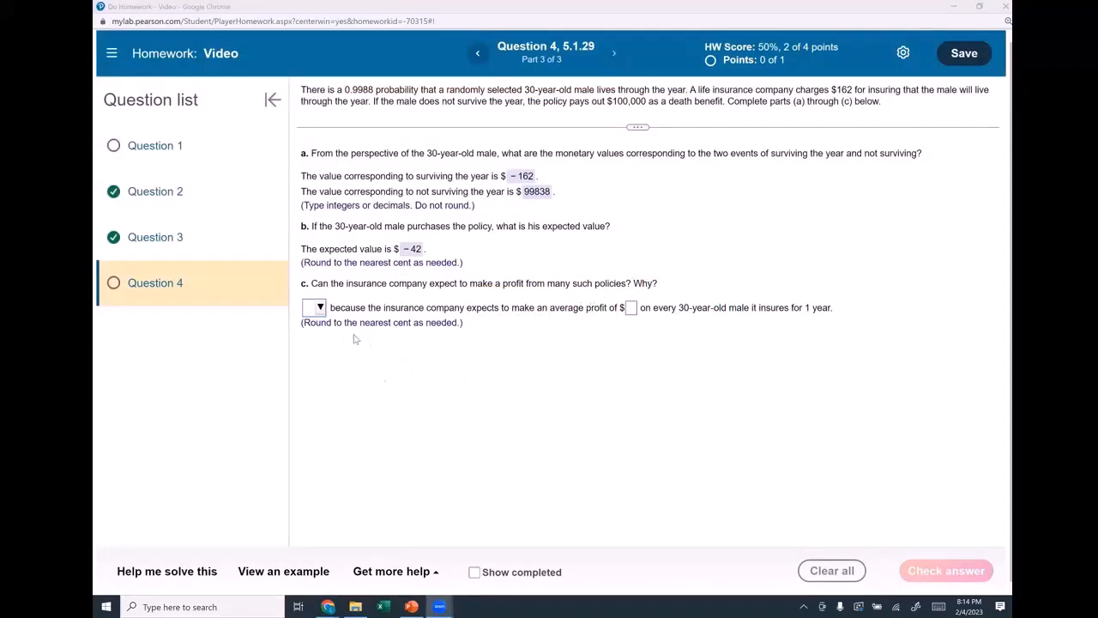
Answer part c with Yes and a $42 average profit, completing Question 4
left_click(319, 307)
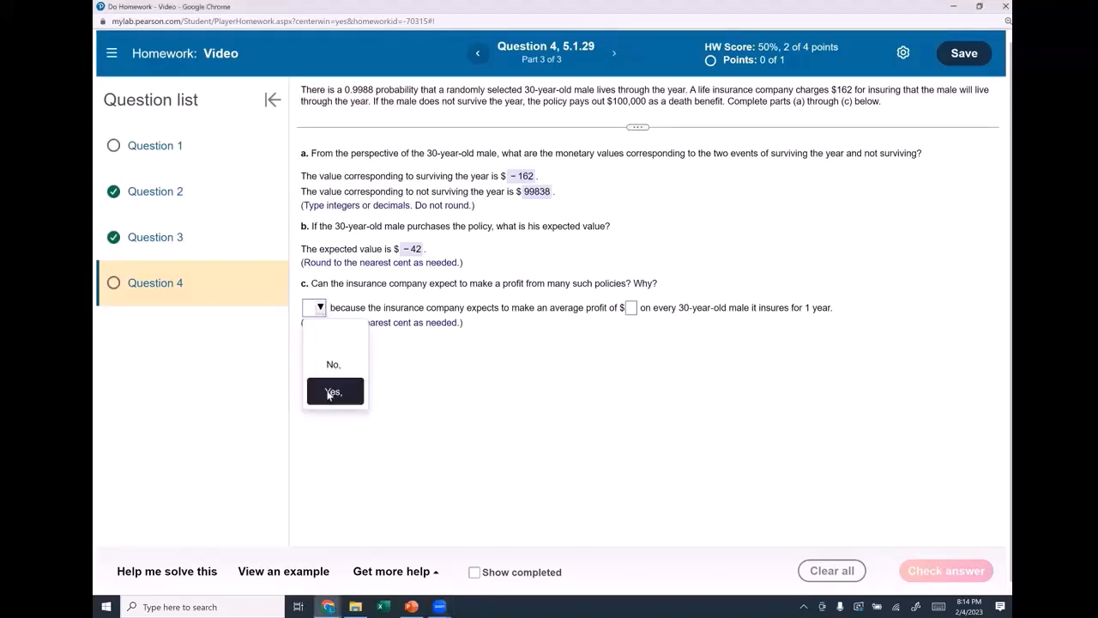
left_click(330, 390)
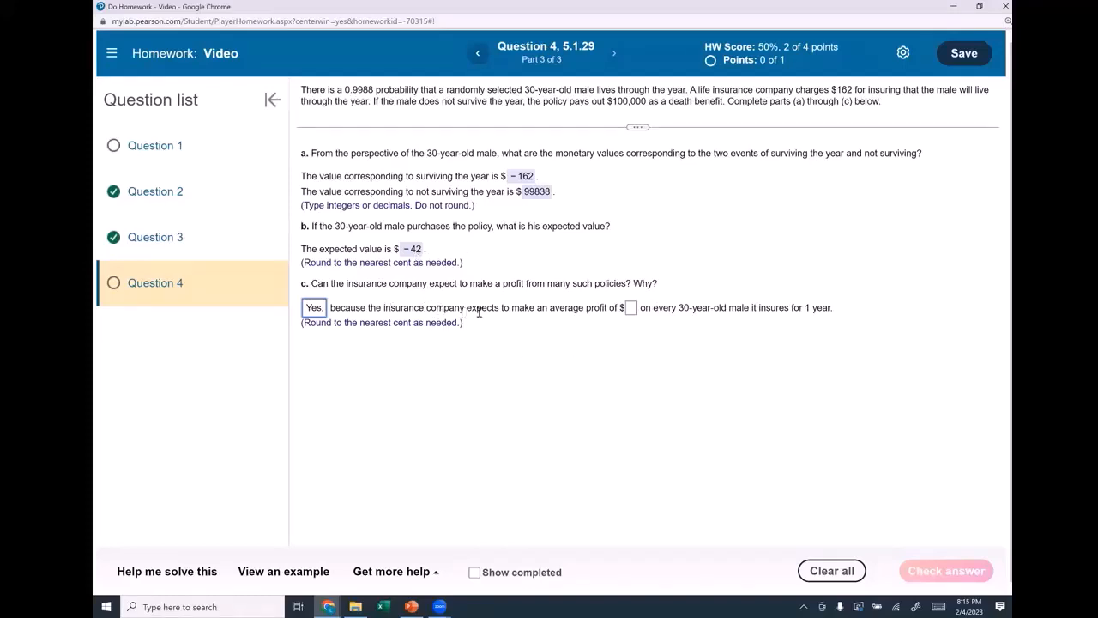
left_click(633, 309)
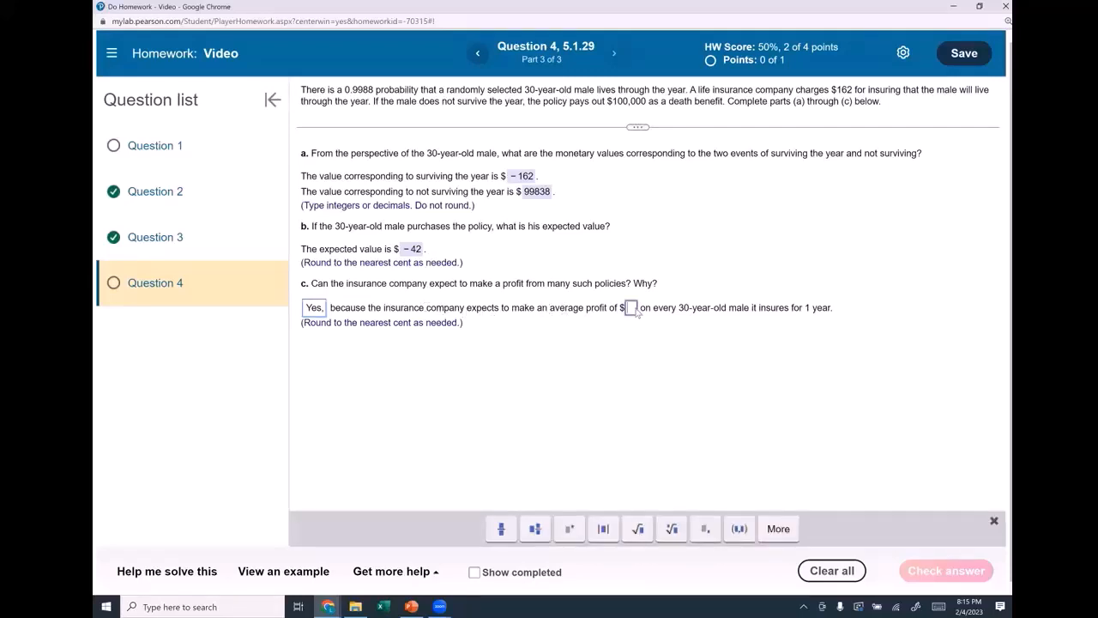
type("42")
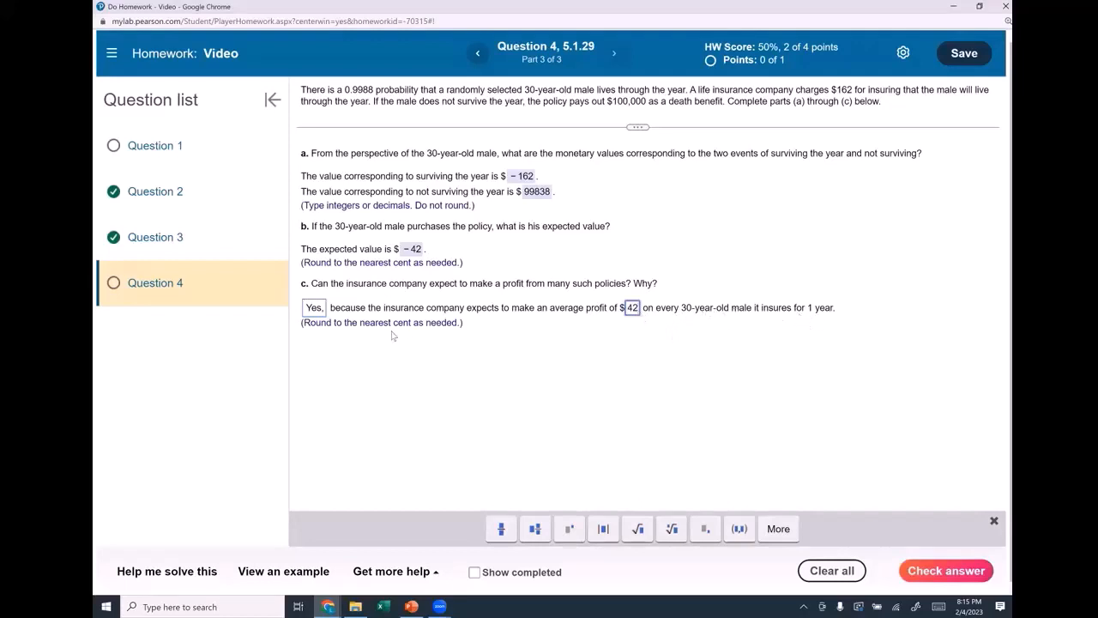
key("Return")
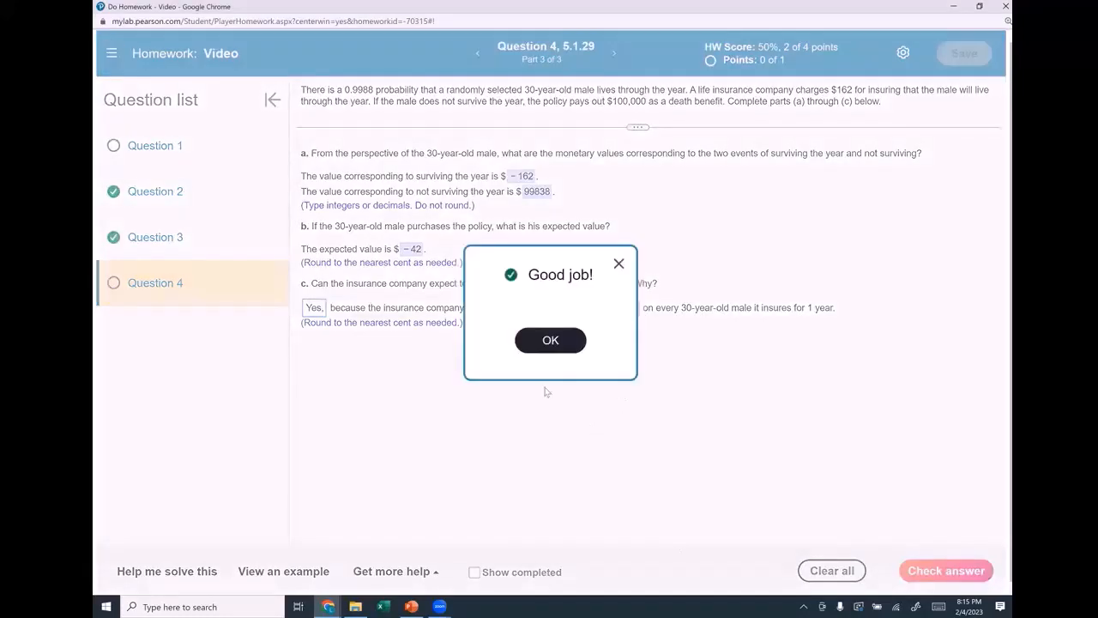
left_click(542, 347)
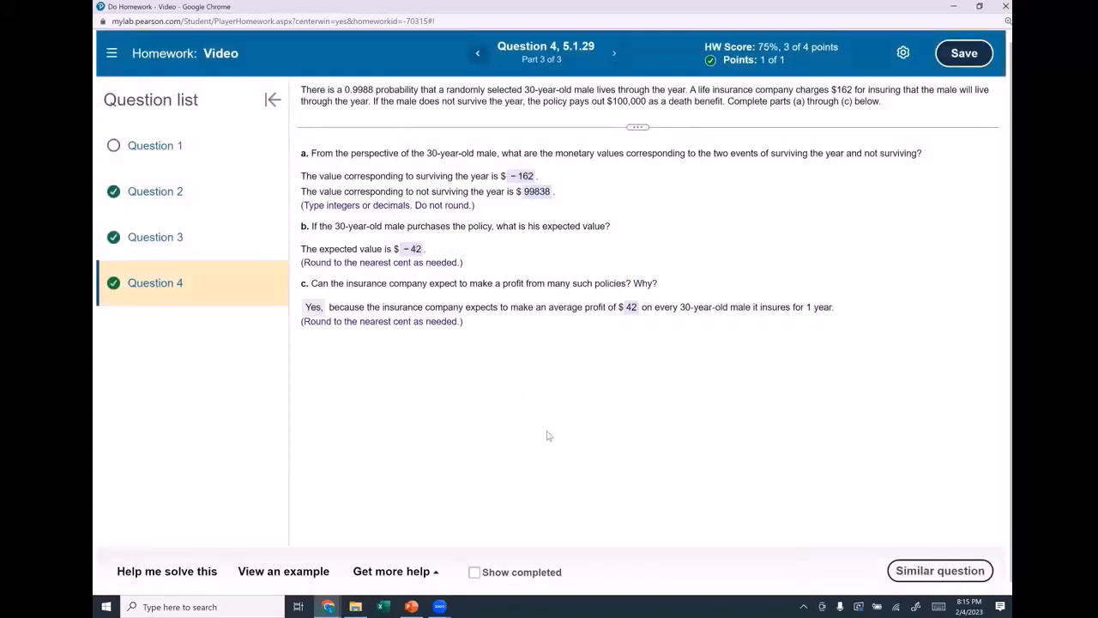